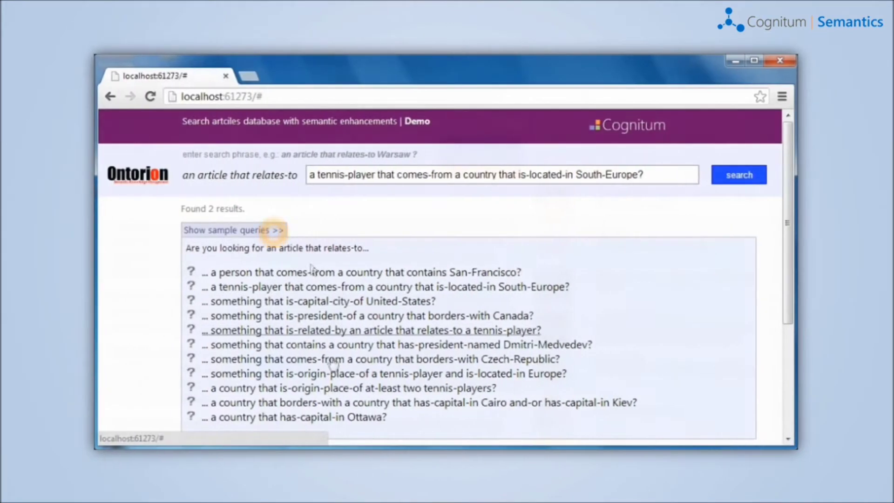
- Run the sample query 'a country that has-capital-in Ottawa?' and open the 'Real Estate in Mexico' article
left_click(347, 420)
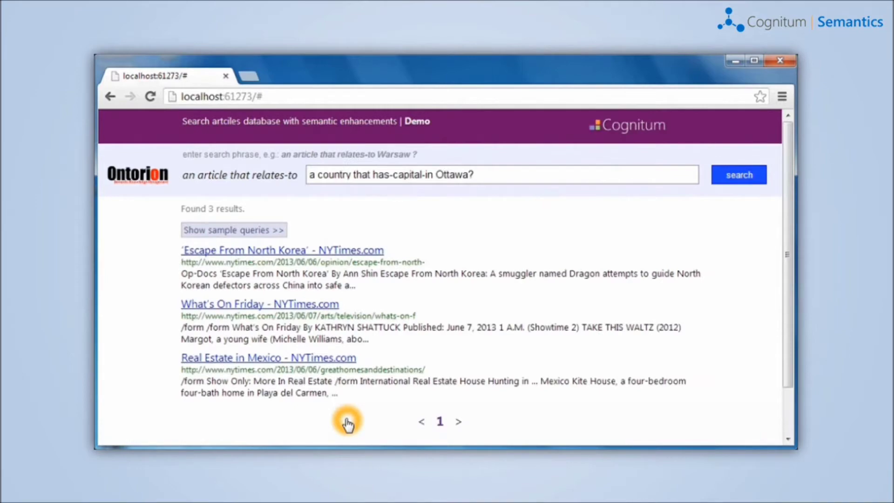
left_click(315, 361)
scroll(462, 315, "down", 15)
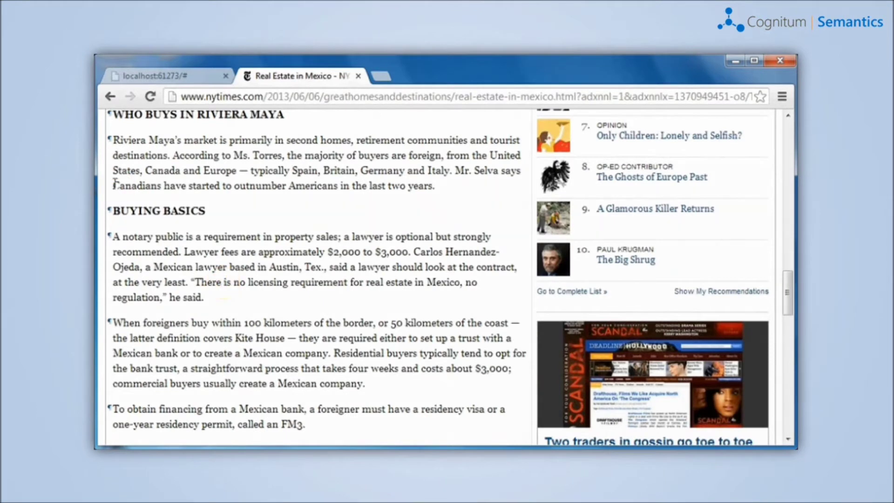
double_click(126, 185)
left_click(156, 193)
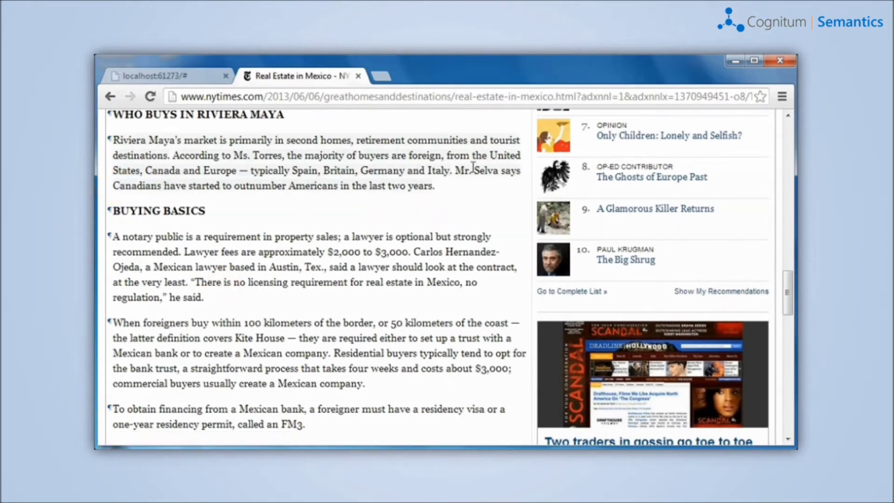
double_click(149, 170)
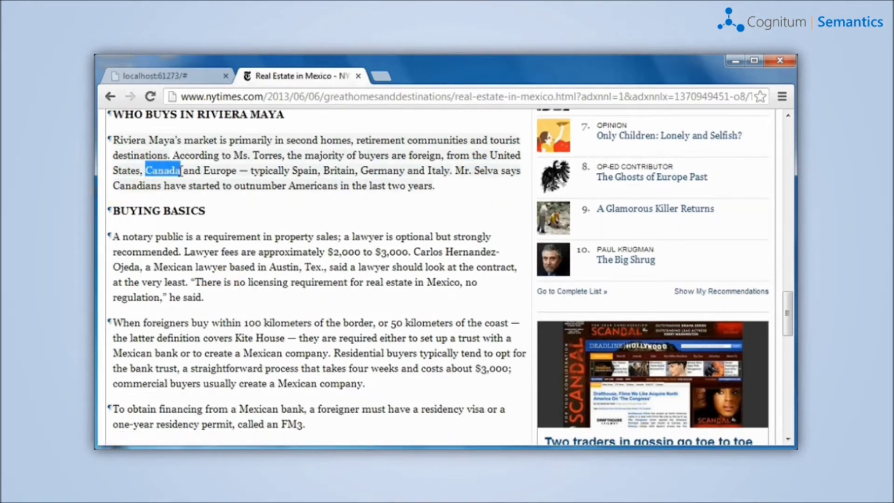
left_click(358, 76)
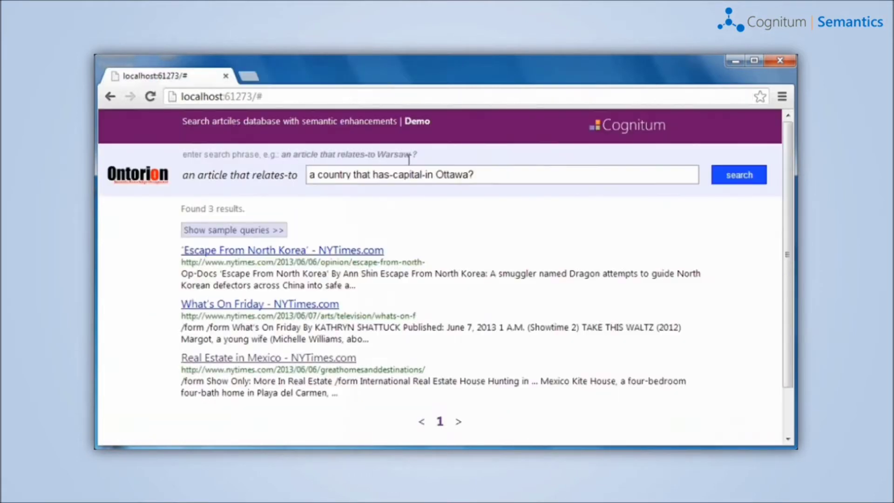
- Replace the query with 'something that is-origin-place-of tennis-player and is-located-in Europe' and run it
left_click(441, 235)
left_click_drag(499, 175, 345, 216)
key("BackSpace")
type("something ")
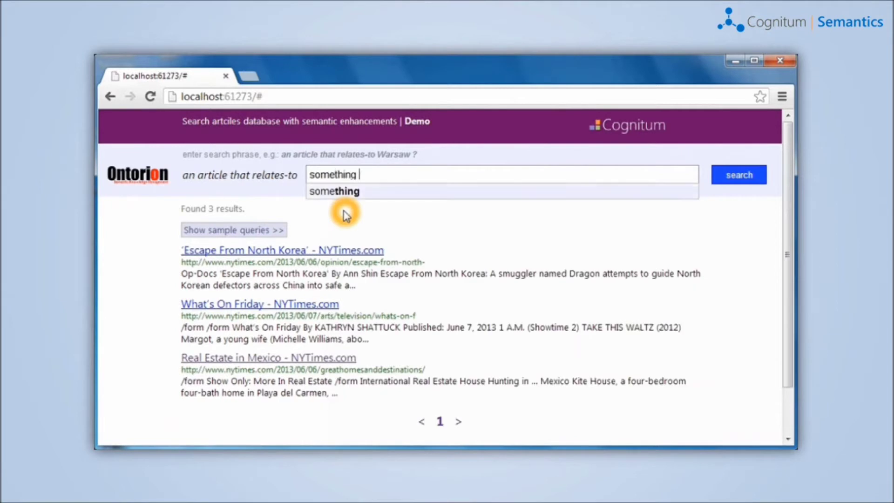
type("that is-origin-place-of ")
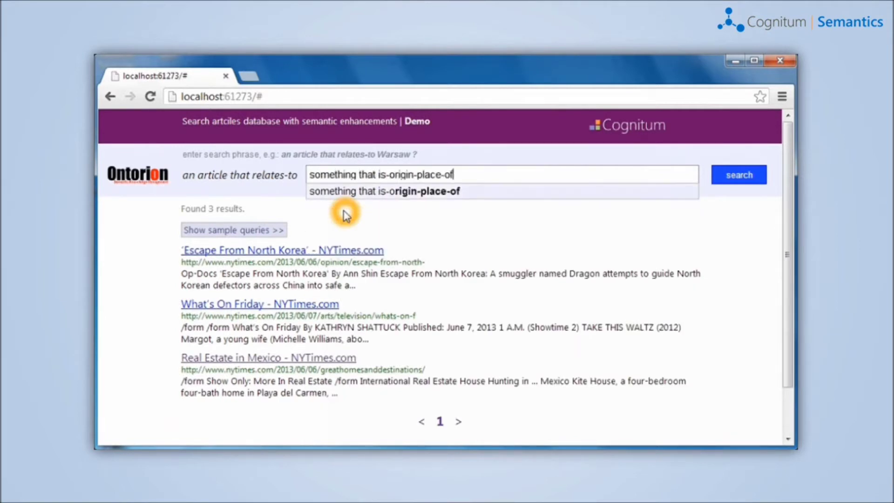
type("tennis-player ")
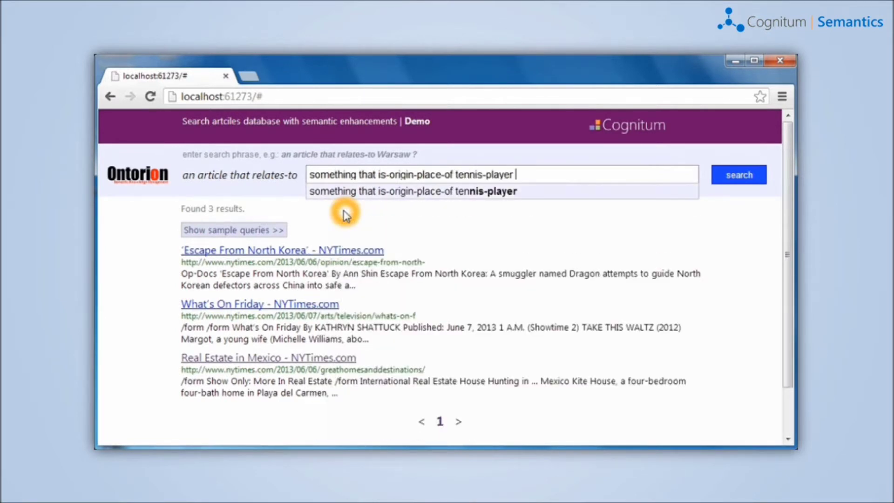
type("and is-located-in ")
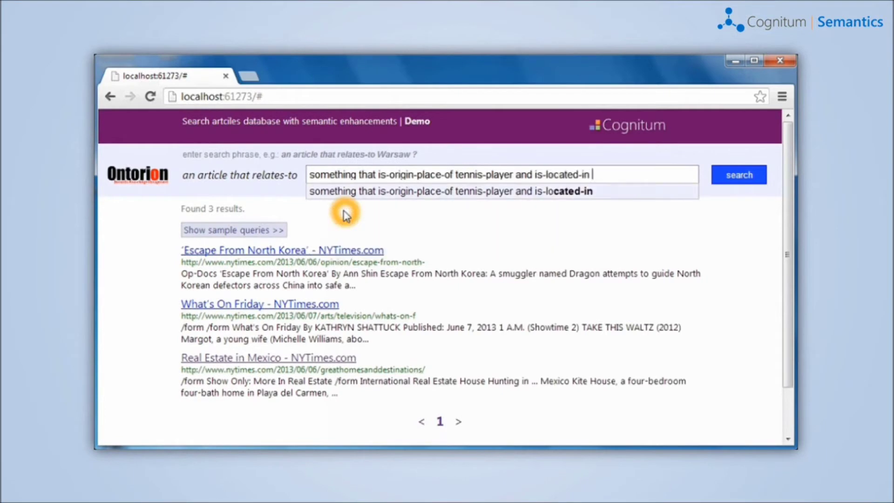
type("Europe")
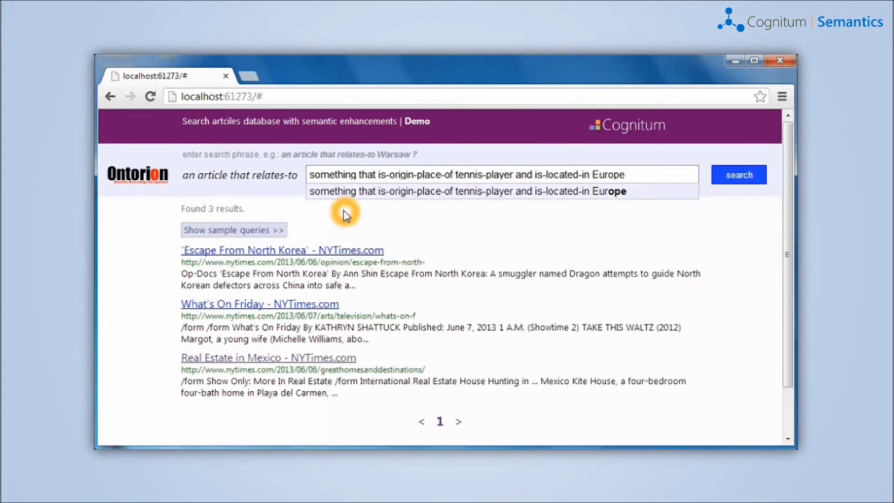
key("Return")
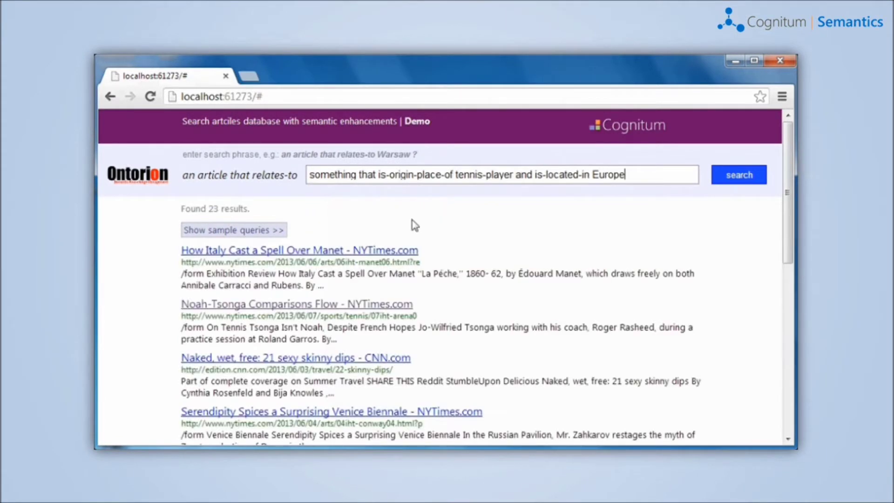
- Page through the 23 results to pages 2 and 3, then return to page 1
scroll(423, 223, "down", 8)
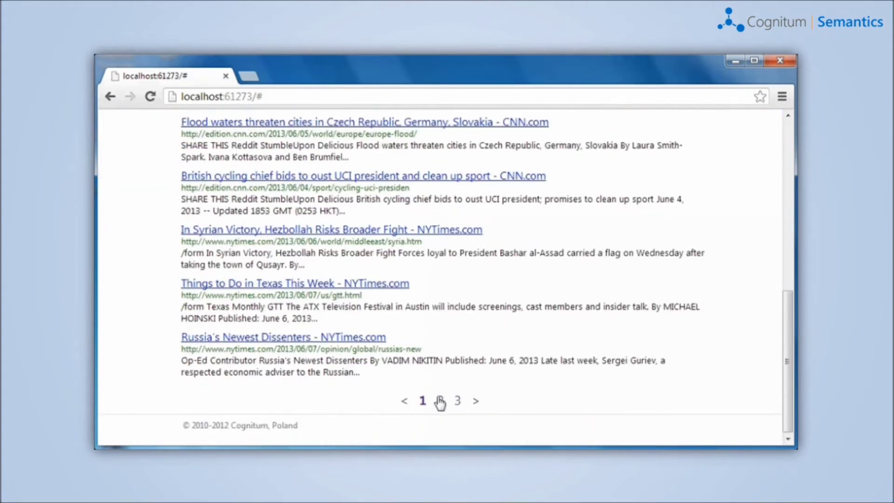
left_click(439, 401)
scroll(456, 326, "down", 8)
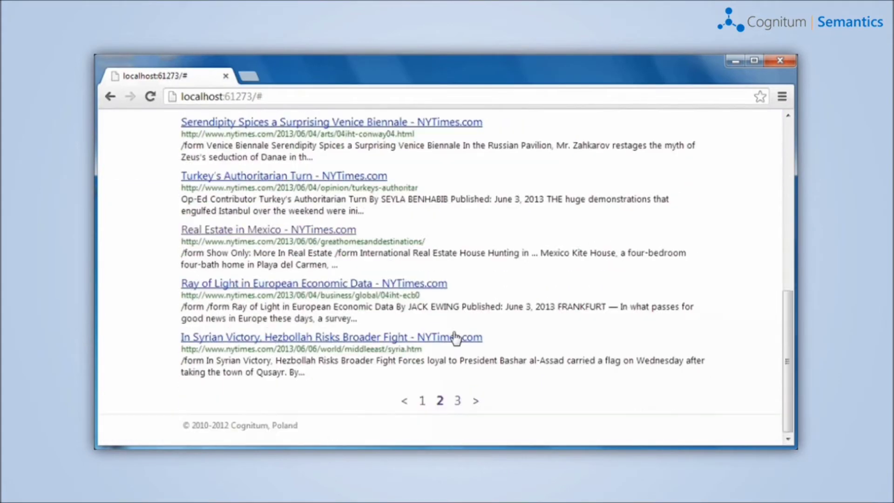
left_click(458, 400)
left_click(422, 365)
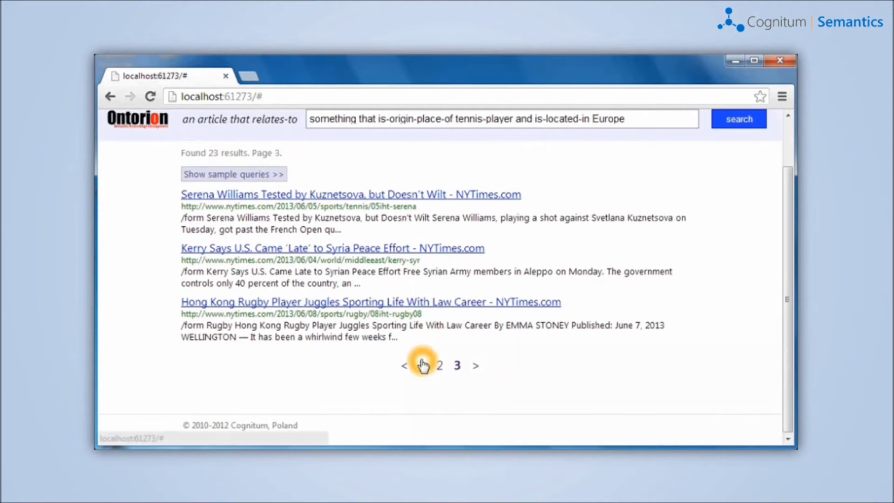
left_click(422, 421)
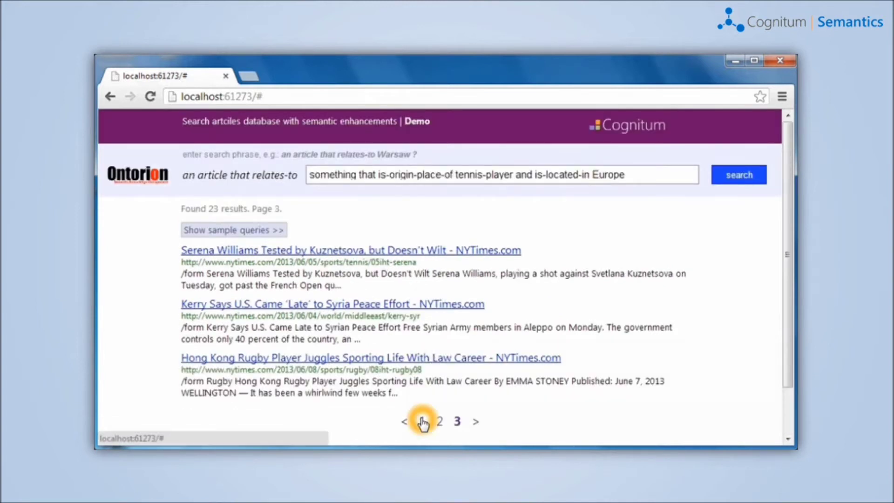
left_click(575, 229)
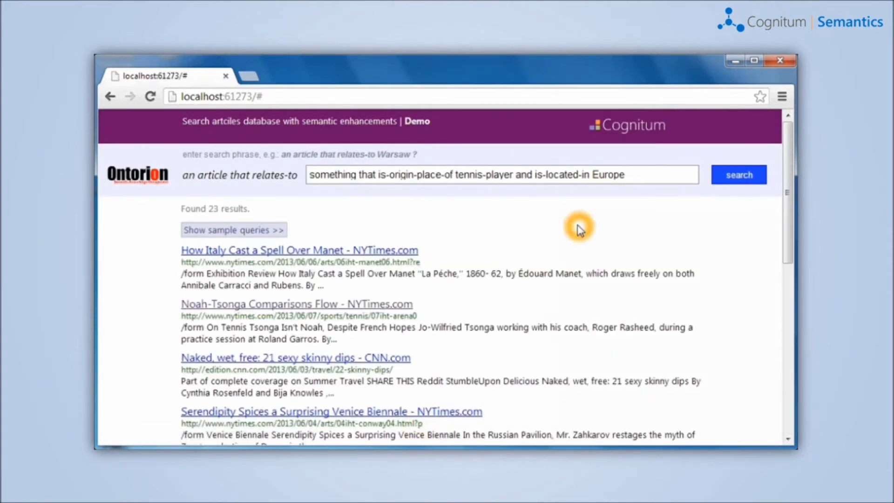
- Search 'a country that is-origin-place-of at-least two tennis-players' using autocomplete, getting 13 results
left_click_drag(649, 174, 309, 174)
type("a cou")
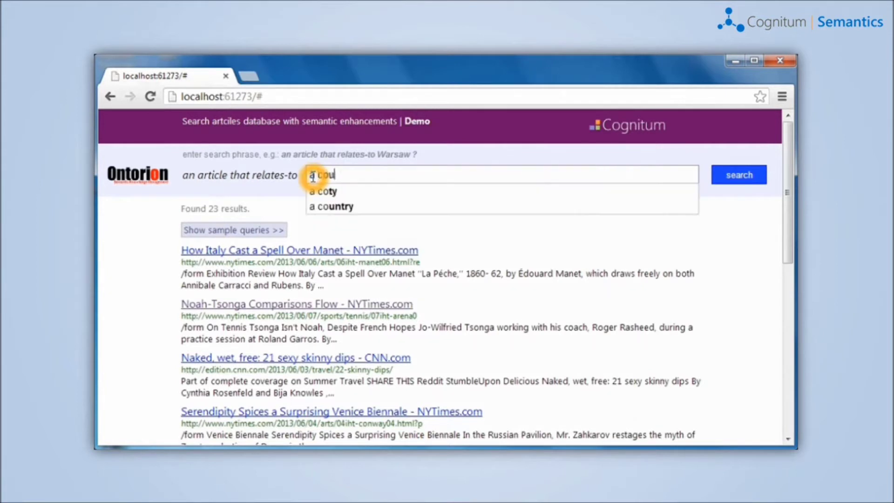
type("ntry that is-")
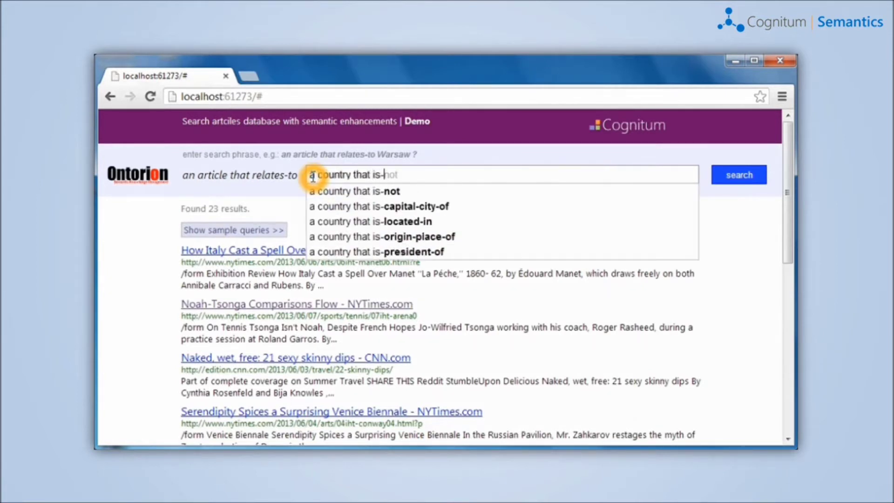
type("or")
key("Tab")
type("a")
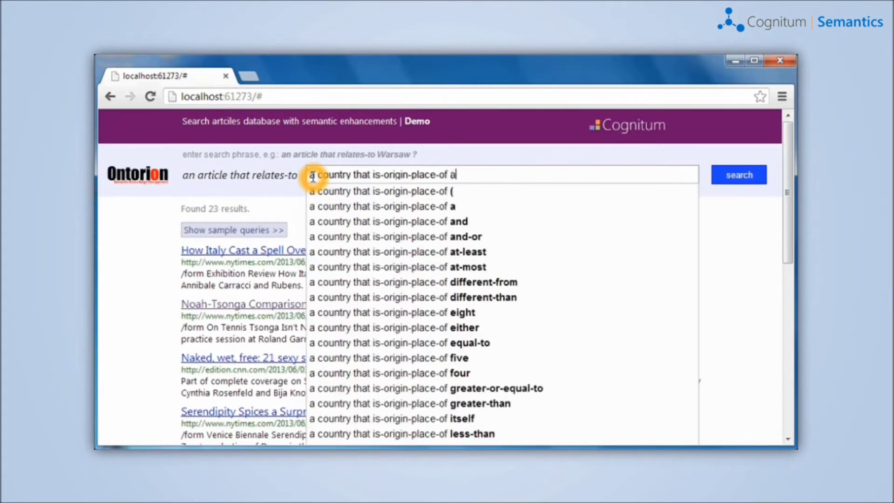
key("Down")
key("Down")
key("Down")
key("Tab")
type("two ")
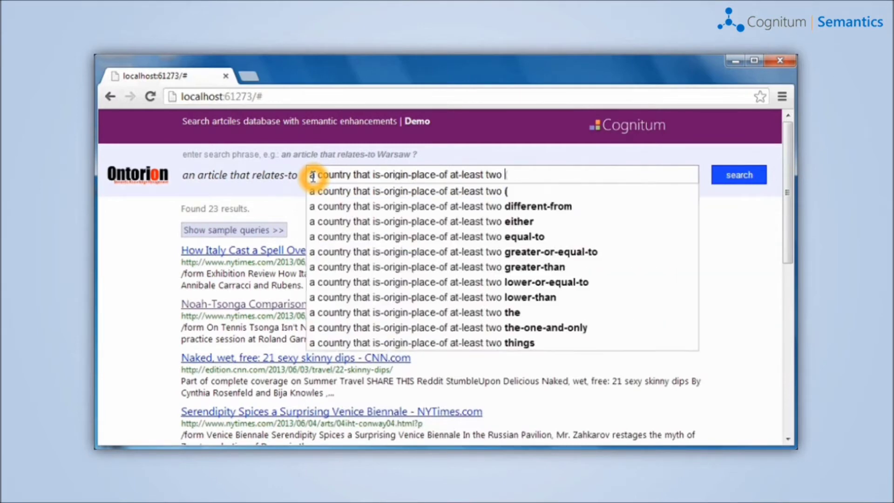
type("tennis-players")
key("Return")
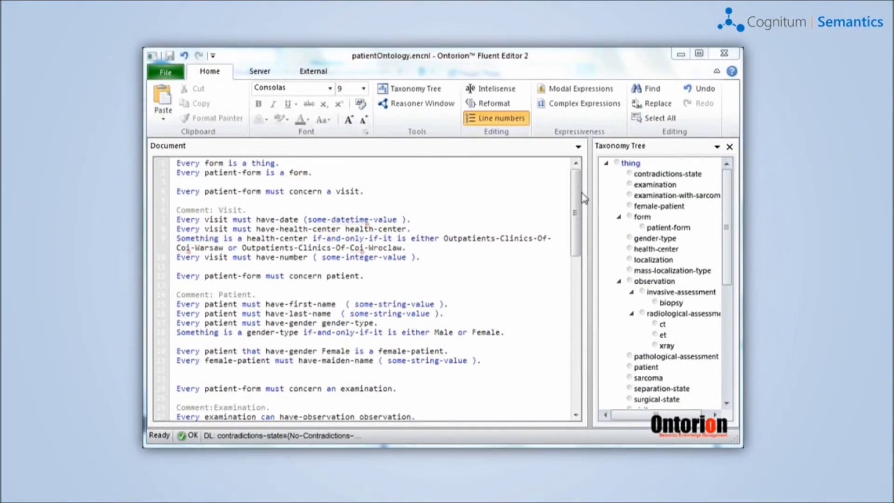
left_click_drag(579, 195, 563, 269)
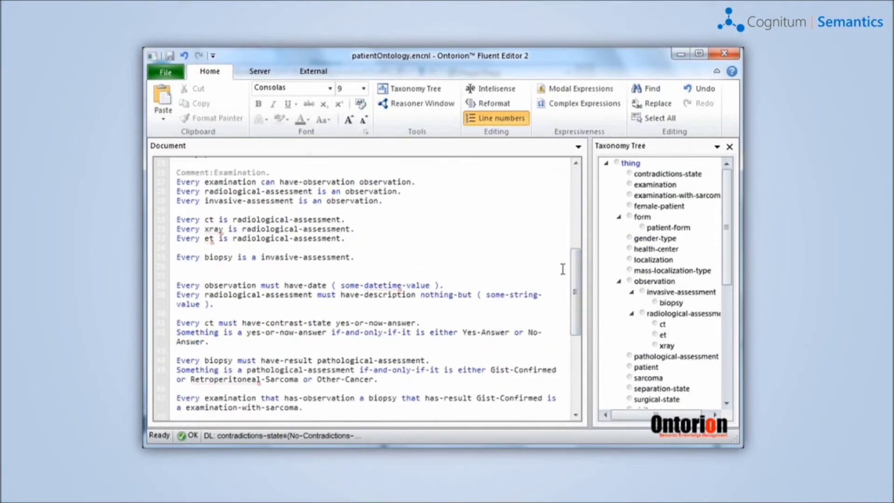
scroll(562, 269, "down", 8)
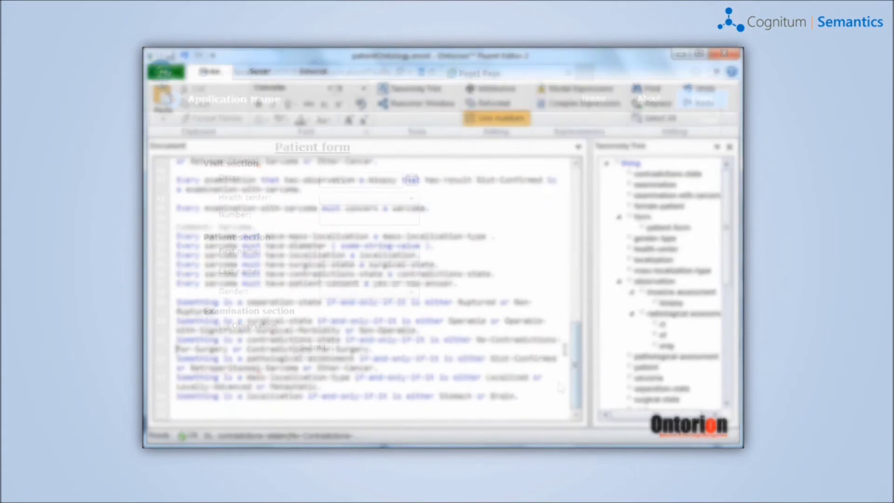
- Fill in the patient header: outpatients clinic, visit number 1, patient's first and last name, Female
left_click(411, 198)
left_click(400, 214)
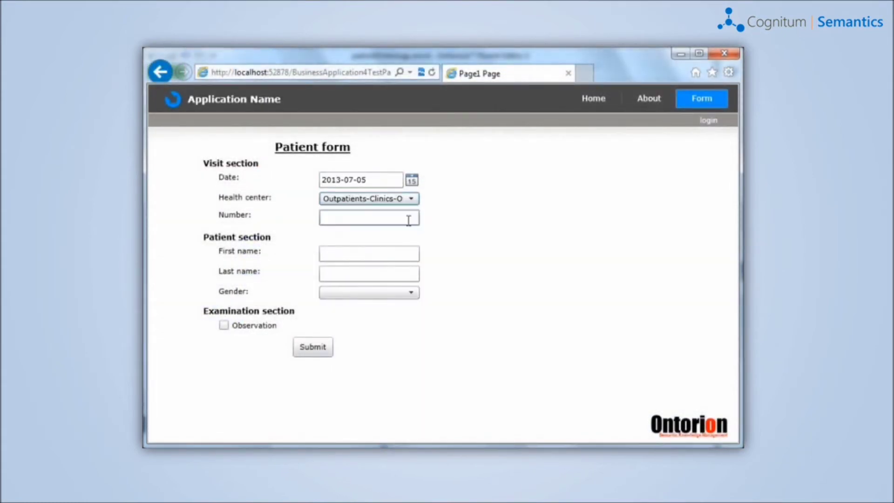
left_click(408, 220)
type("1")
left_click(379, 253)
left_click(380, 274)
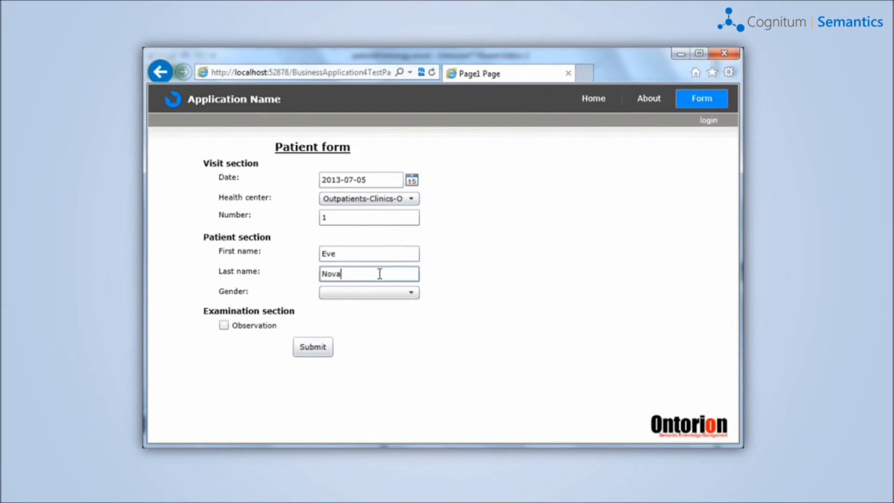
left_click(396, 292)
left_click(330, 321)
- Mark the examination as an Observation with an Invasive assessment Biopsy
left_click(224, 325)
left_click(239, 338)
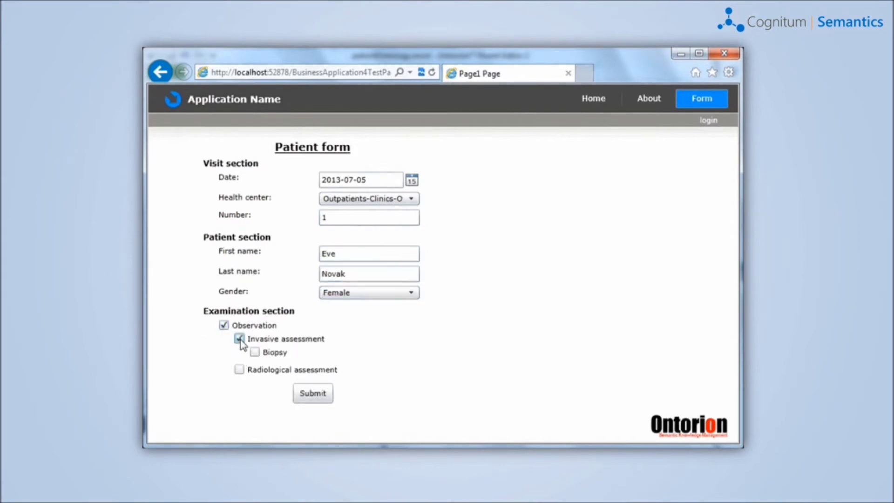
left_click(255, 352)
- Add a Radiological assessment with Et scan, Ct scan and Xray, then remove them all again
left_click(238, 407)
scroll(241, 404, "down", 1)
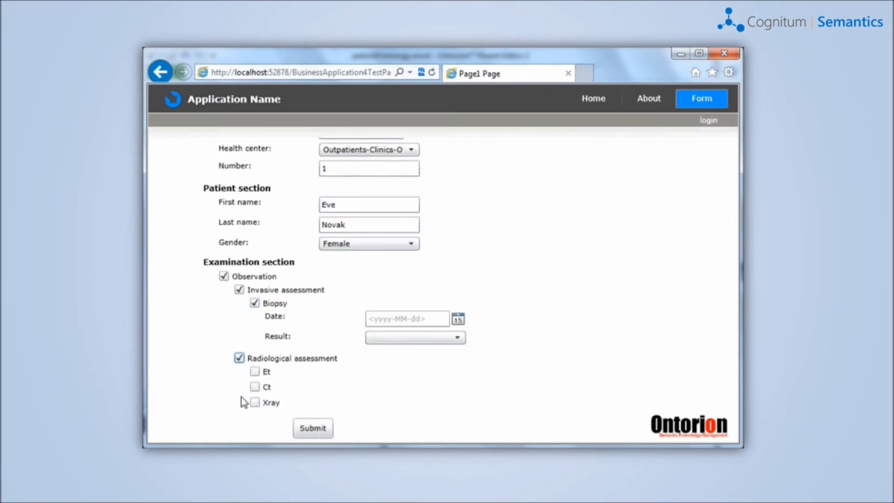
left_click(254, 371)
left_click(254, 411)
scroll(224, 401, "down", 2)
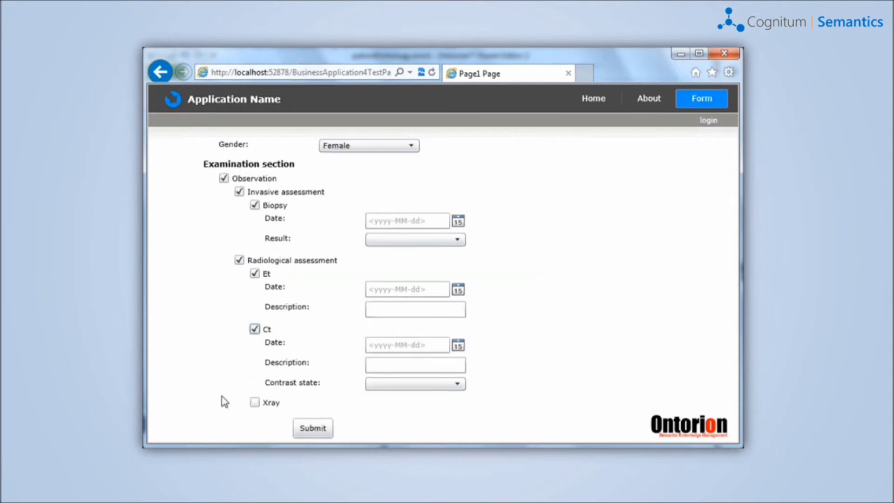
left_click(254, 402)
scroll(223, 399, "down", 1)
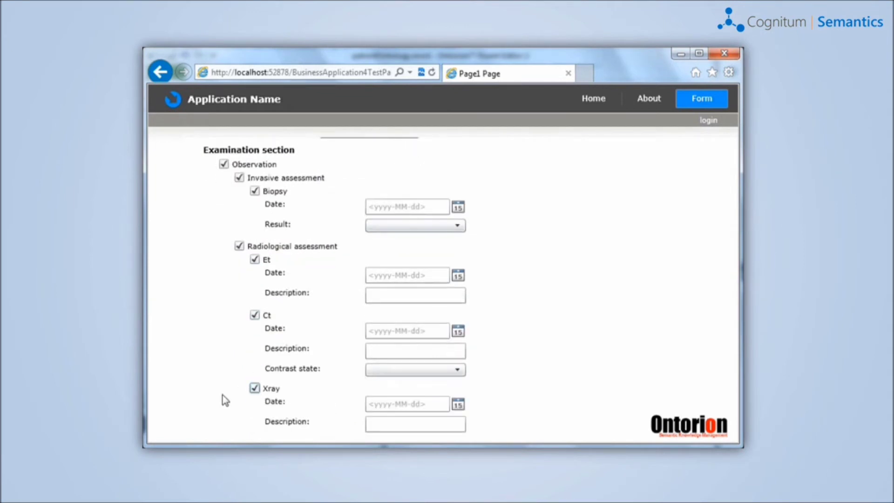
left_click(254, 388)
left_click(254, 331)
left_click(254, 330)
left_click(240, 356)
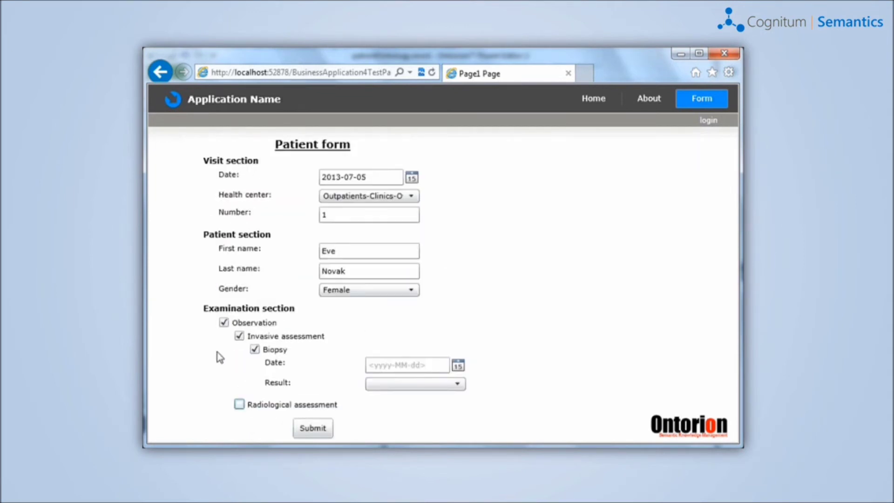
- Set the biopsy date to 2013-07-19 and result to Gist-Confirmed, then submit the form
left_click(458, 365)
left_click(440, 326)
left_click(457, 384)
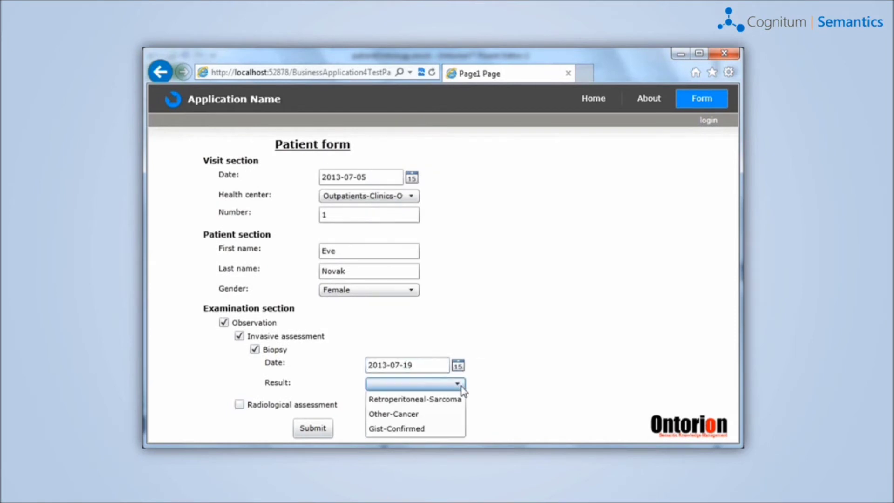
left_click(446, 429)
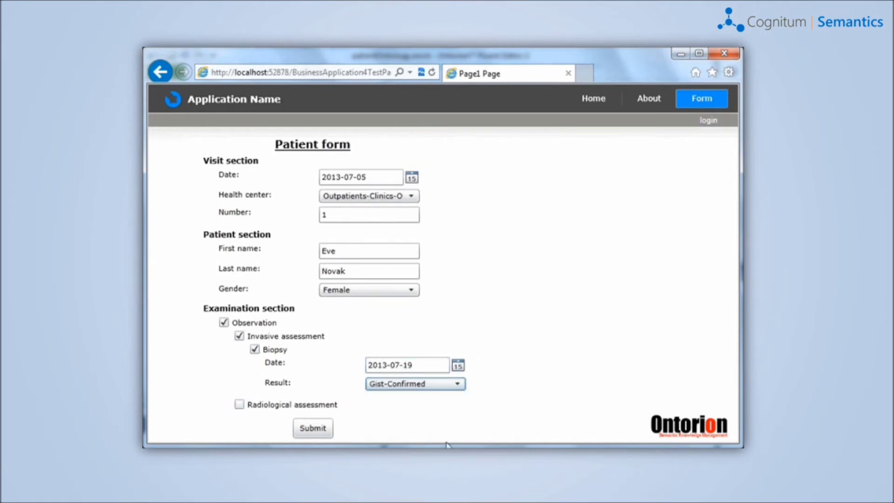
left_click(309, 430)
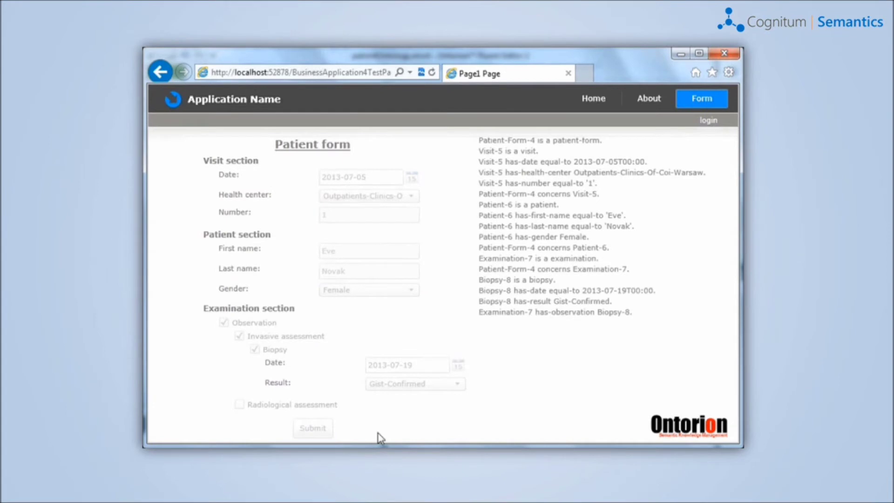
- Acknowledge the additional-fields message and set the mass to Localized, diameter 10, in the Stomach
left_click(535, 303)
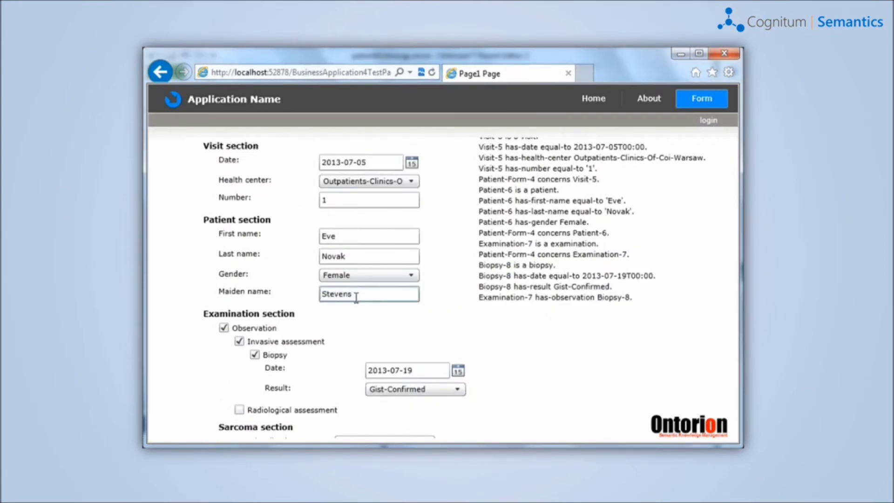
scroll(447, 371, "down", 3)
left_click(424, 313)
left_click(416, 343)
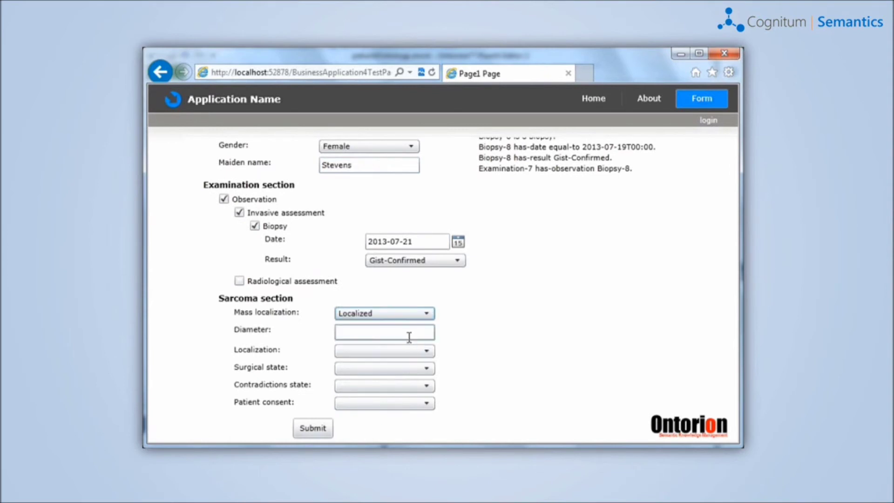
left_click(408, 332)
left_click(416, 350)
left_click(406, 378)
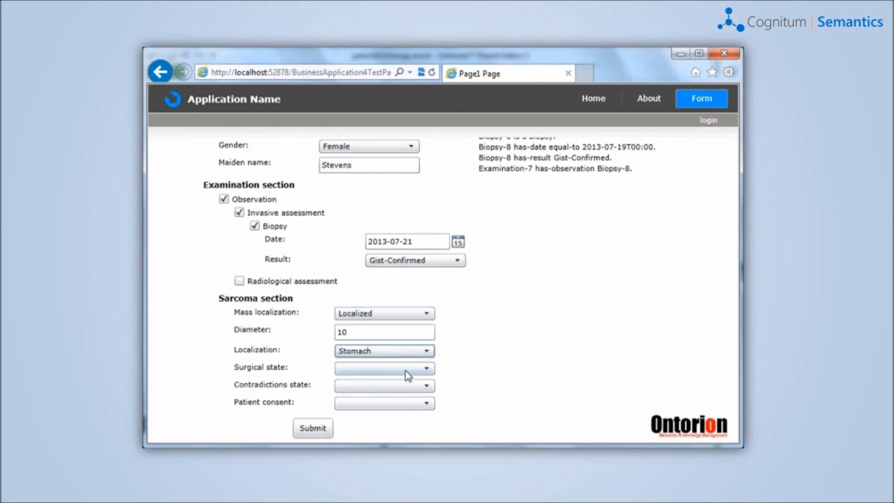
- Set surgical state Operable, Contradictions-For-Surgery and consent Yes-Answer, then submit the form
left_click(418, 368)
left_click(390, 413)
left_click(407, 389)
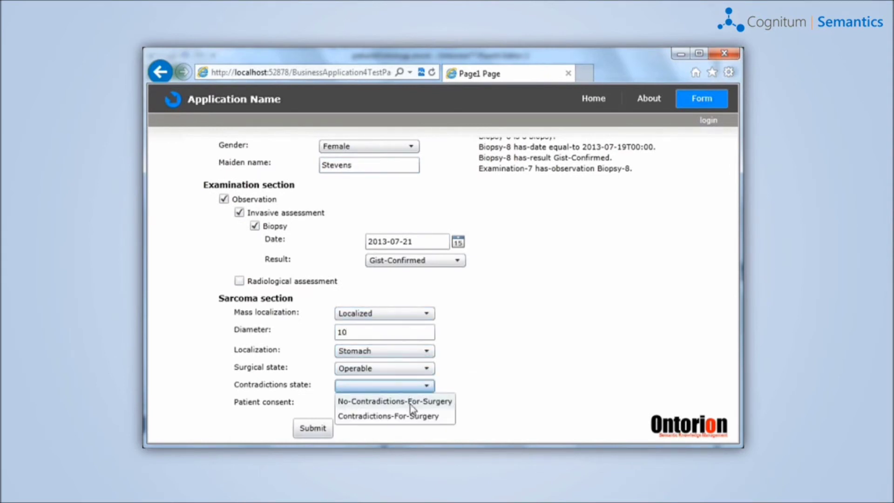
left_click(406, 415)
left_click(409, 403)
left_click(406, 431)
left_click(321, 429)
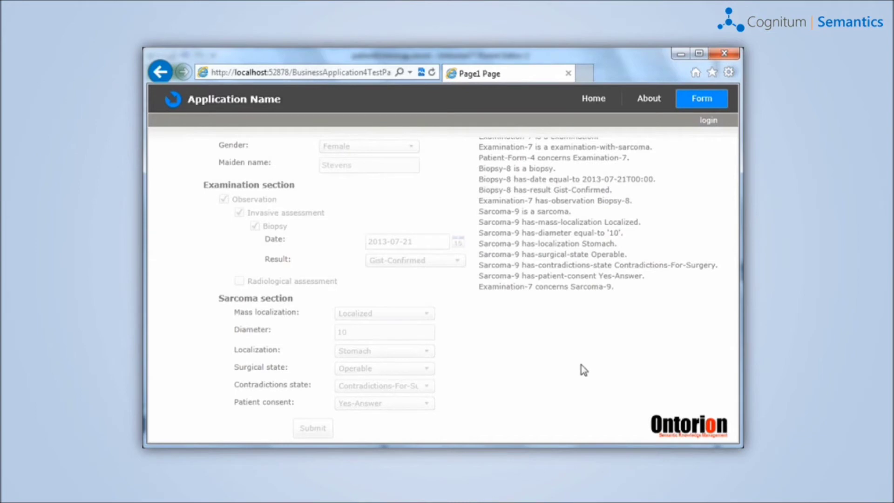
- Complete the have-age sentence with '(some-integer-value ).' and check the new Age and Birth date fields
left_click(548, 303)
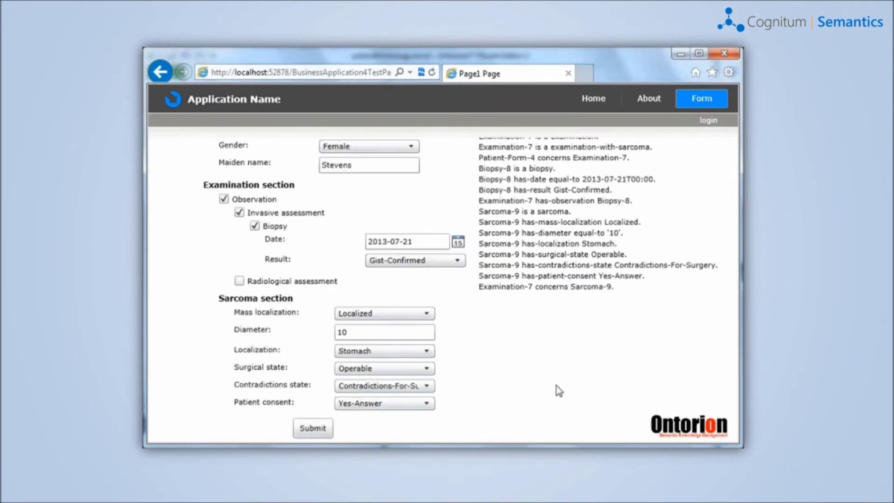
scroll(559, 390, "up", 5)
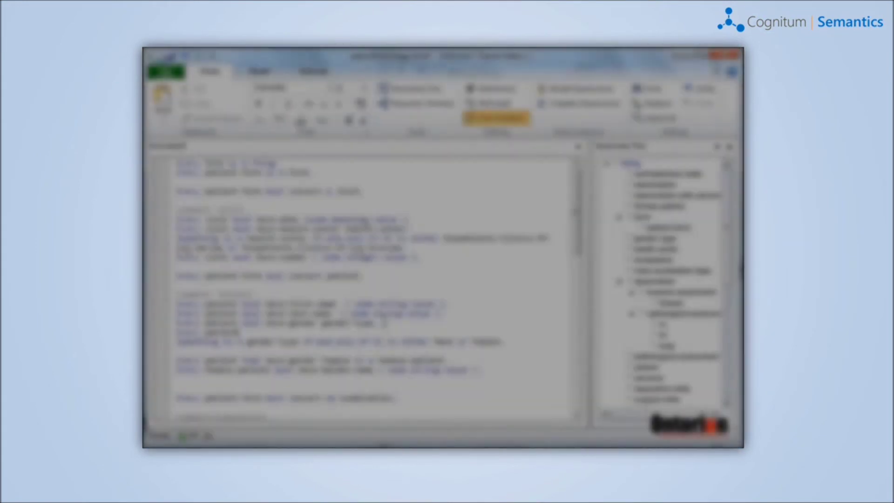
type("(some-integer-value ).")
key("Return")
type("Every")
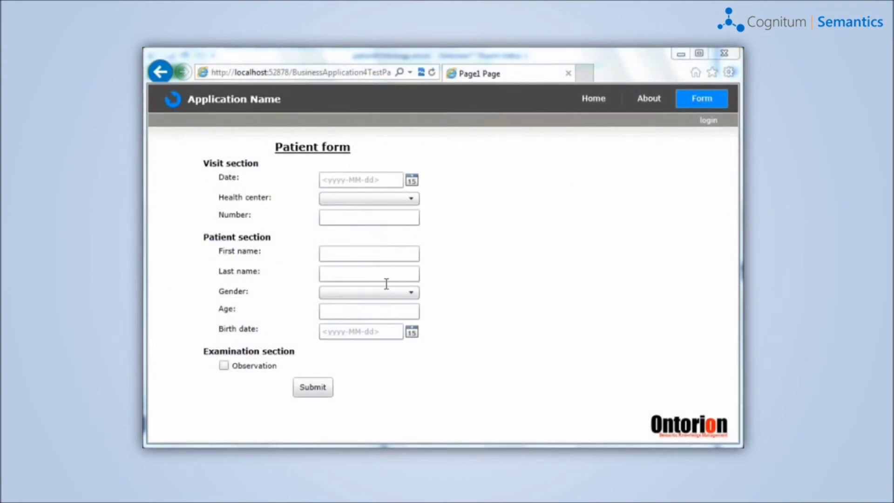
left_click(374, 310)
key("Tab")
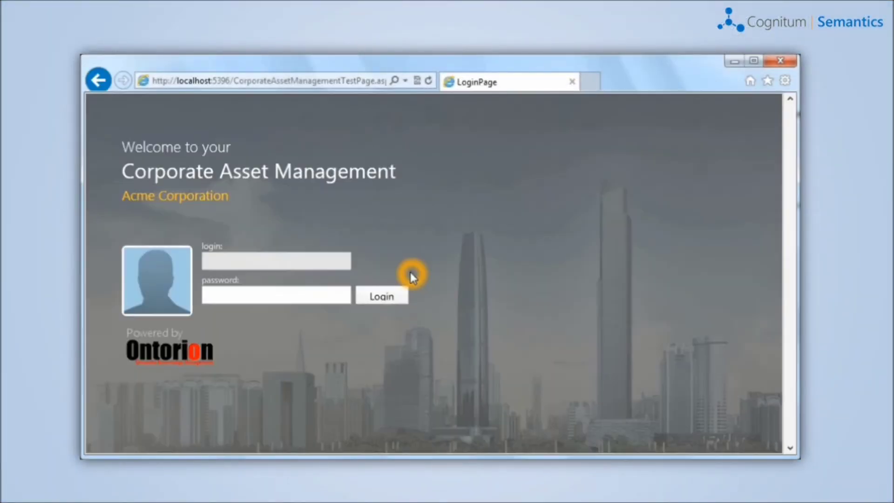
- Log in to Corporate Asset Management and open the asset search page
left_click(335, 259)
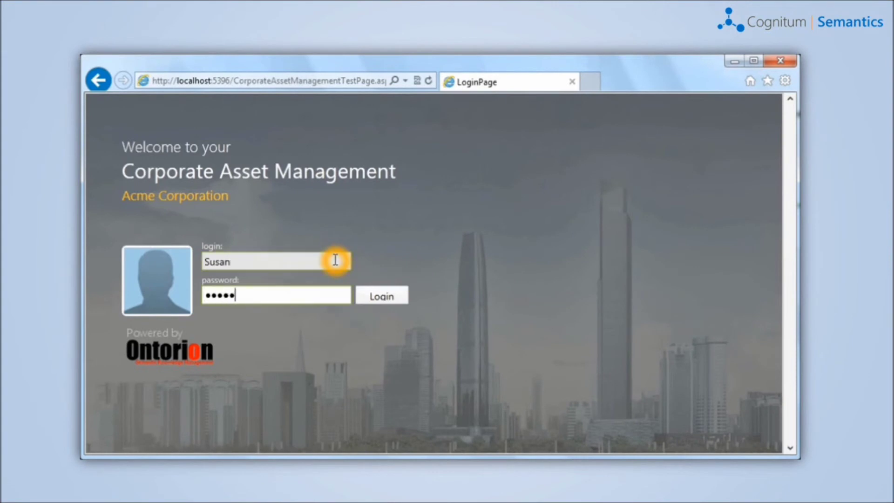
type("••••")
left_click(372, 294)
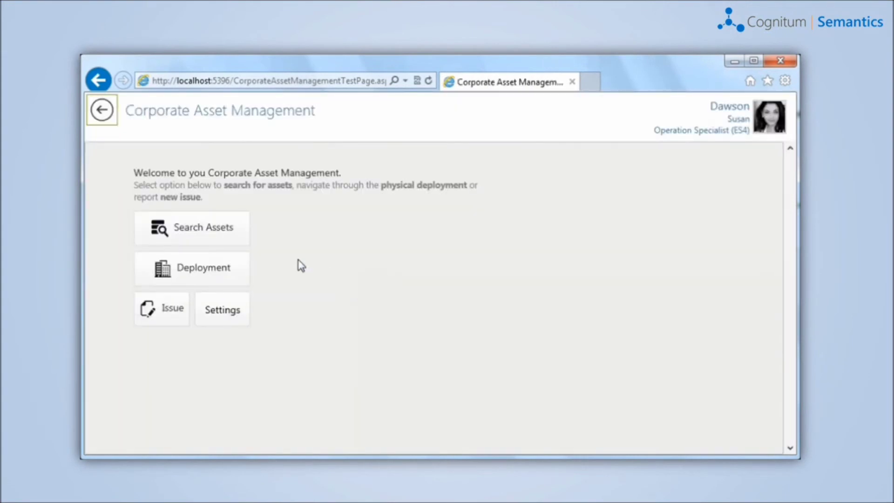
left_click(216, 231)
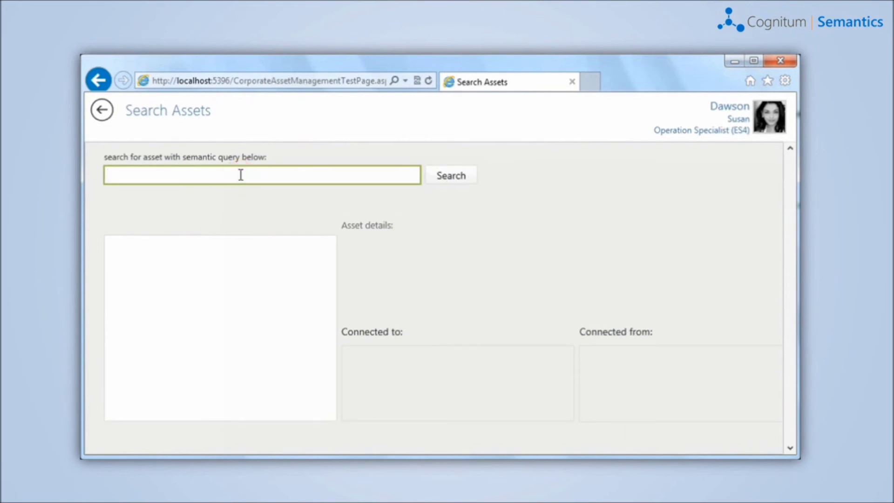
- Search for assets located in Floor-2 that are disabled, then view Pc-24's details
left_click(306, 149)
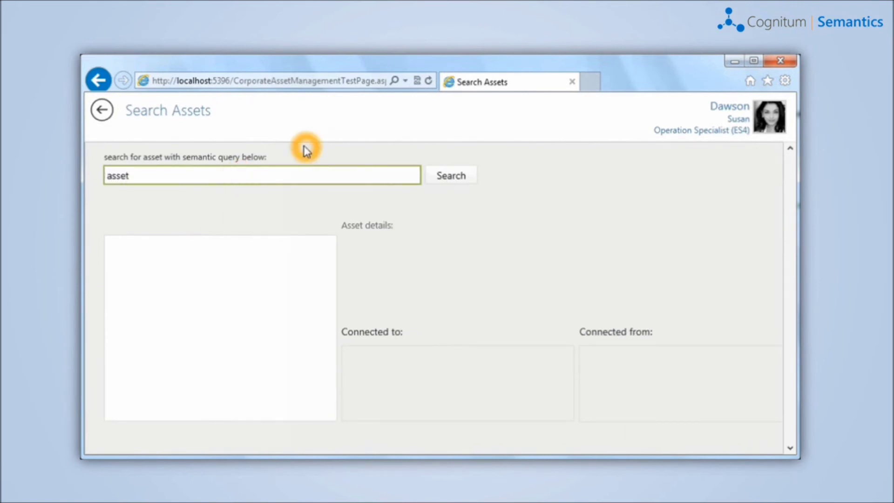
type("th")
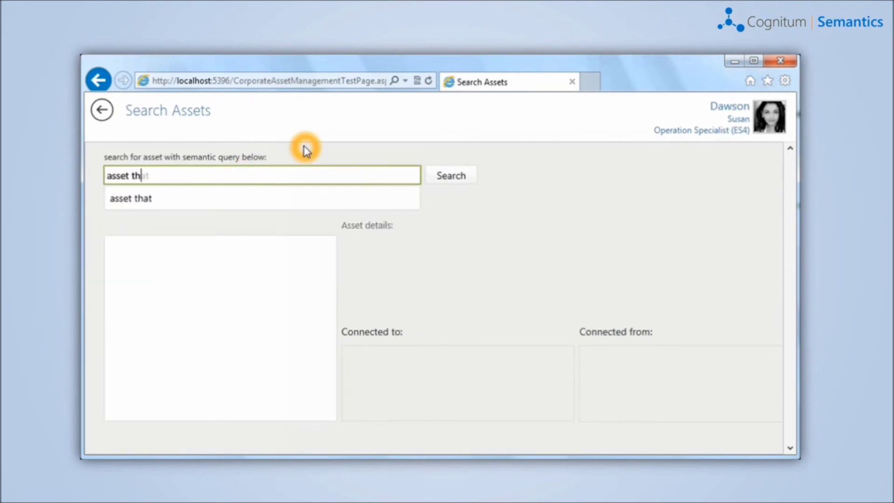
type("at is-located-in Floor-2")
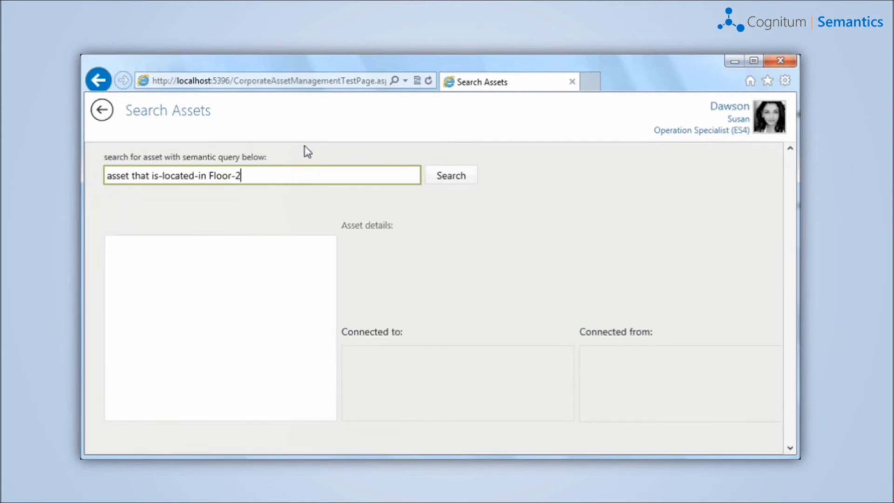
key("Return")
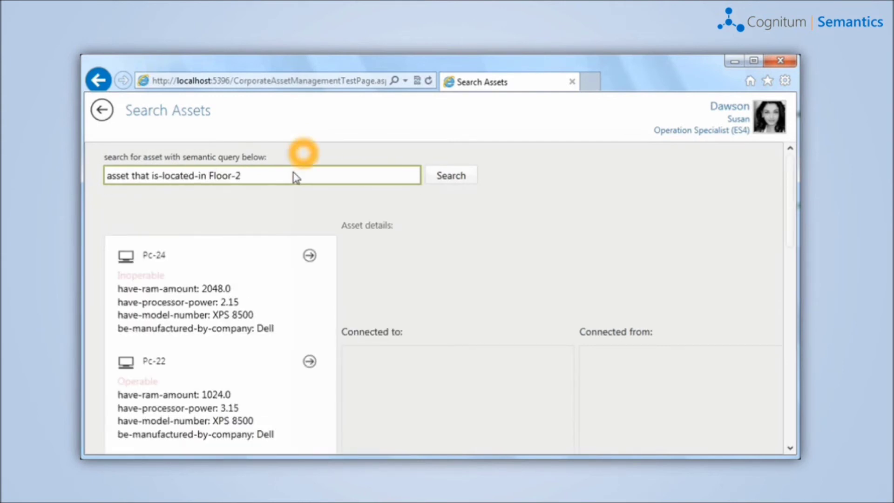
type("and is disabled")
key("Return")
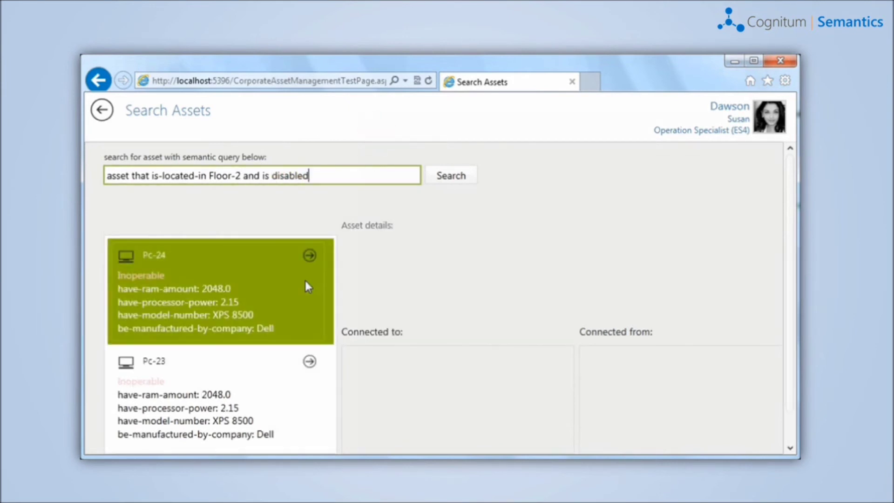
left_click(242, 272)
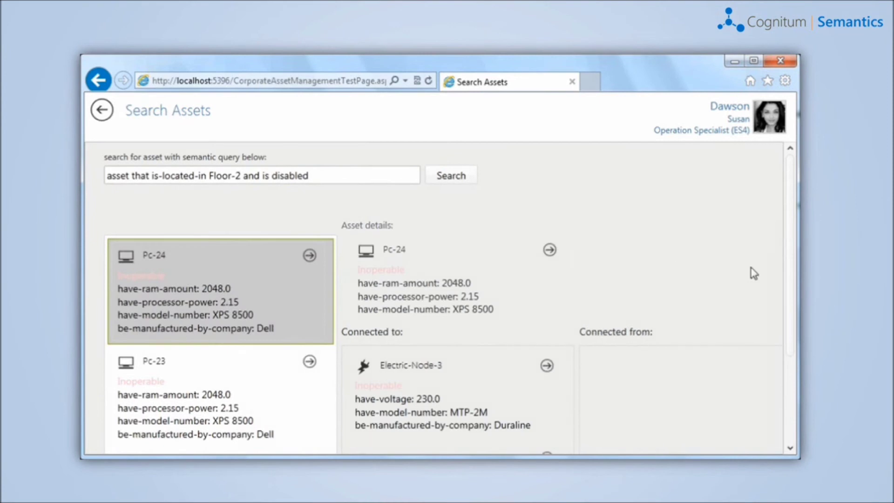
scroll(755, 261, "down", 2)
scroll(755, 261, "down", 1)
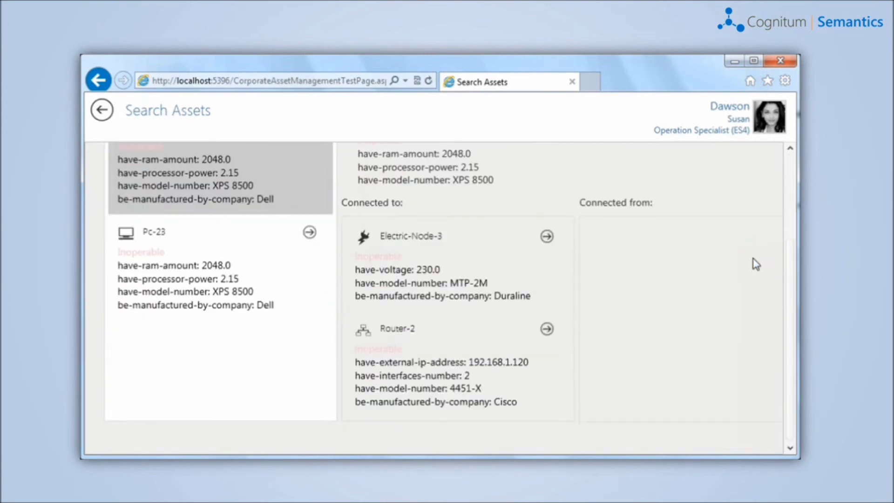
scroll(752, 262, "up", 3)
left_click(708, 282)
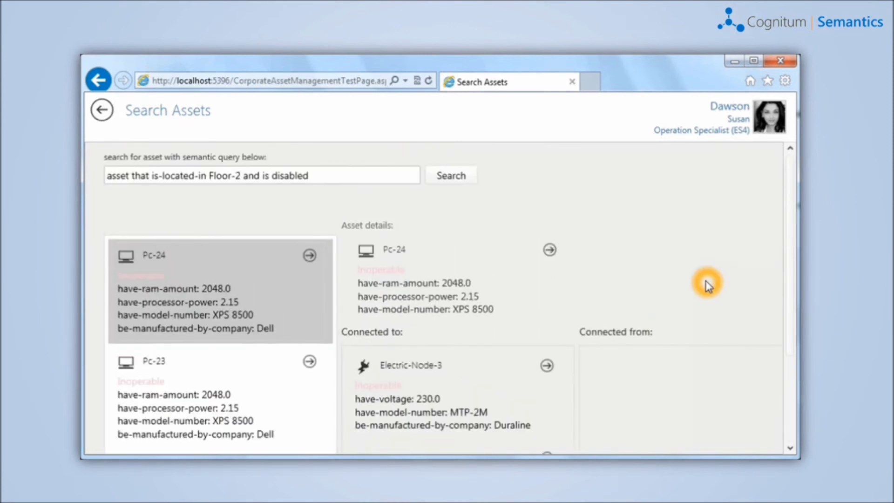
- Search 'asset that is-connected-directly-to Electric-Node-3' and scroll through the results
left_click_drag(330, 174, 110, 175)
type("a")
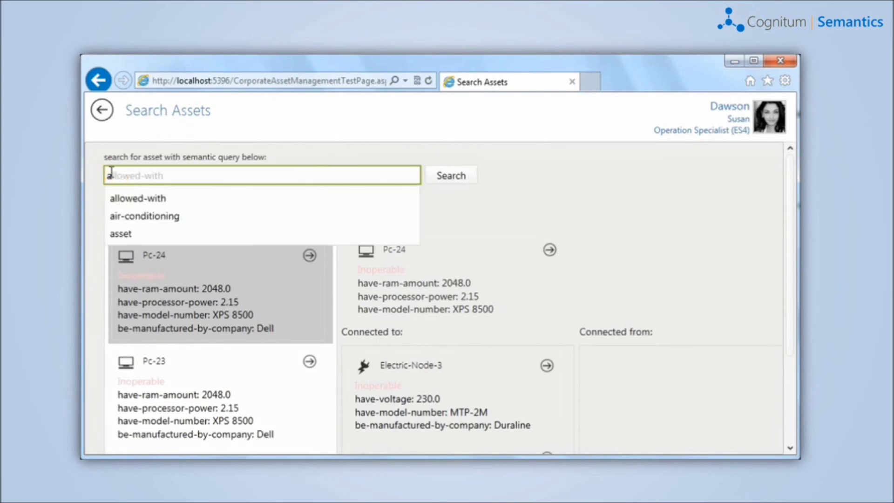
type("sset that is-co")
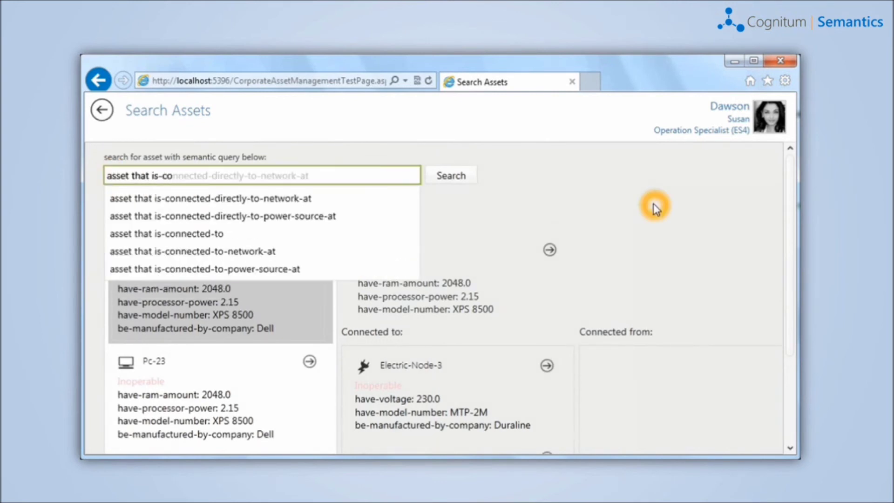
type("nnected-di")
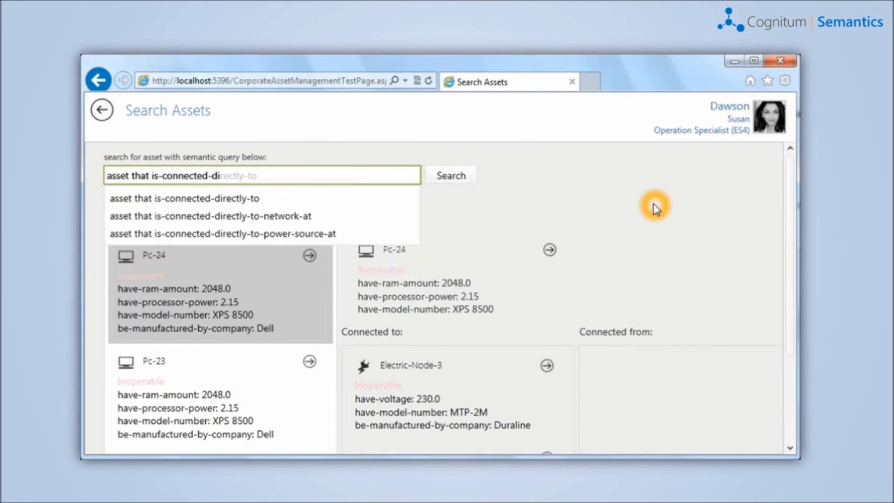
type("rectly-to Ele")
key("Down")
key("Down")
key("Down")
key("Return")
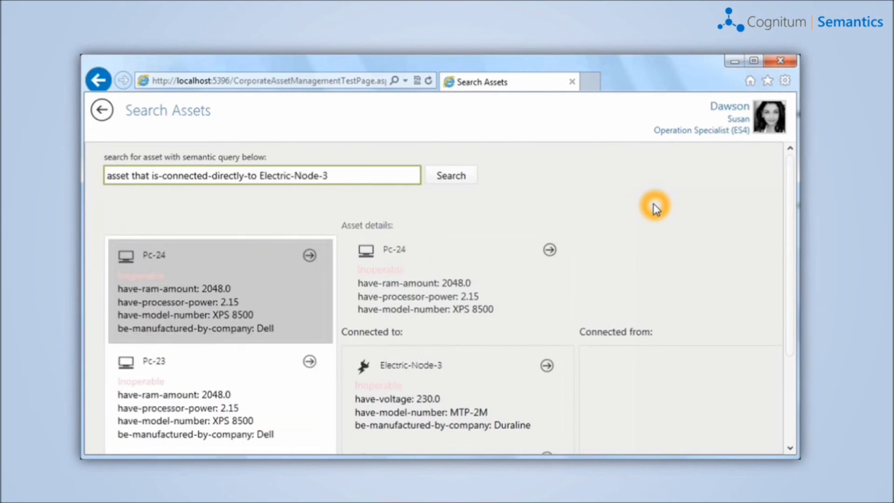
scroll(735, 244, "down", 5)
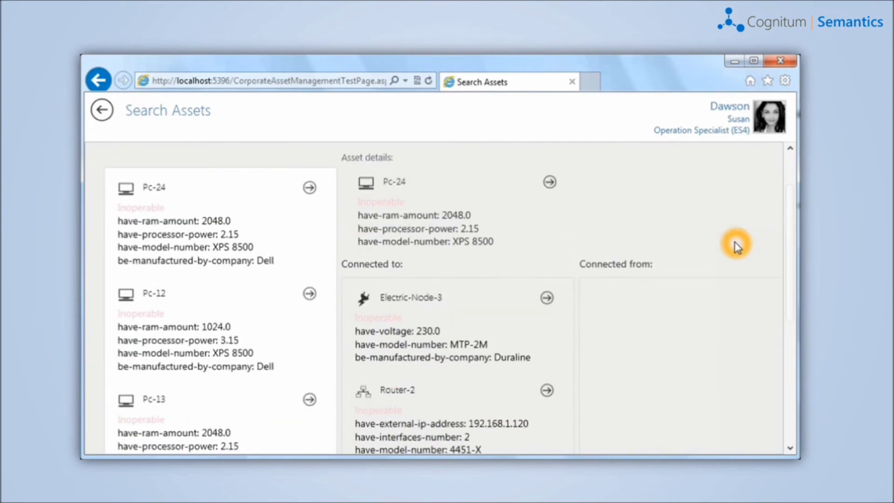
scroll(354, 320, "down", 2)
scroll(399, 322, "up", 1)
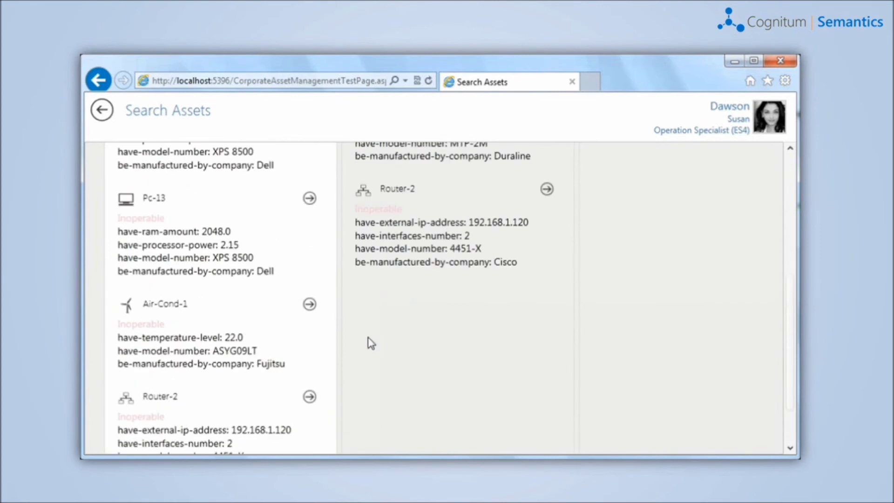
scroll(404, 321, "up", 5)
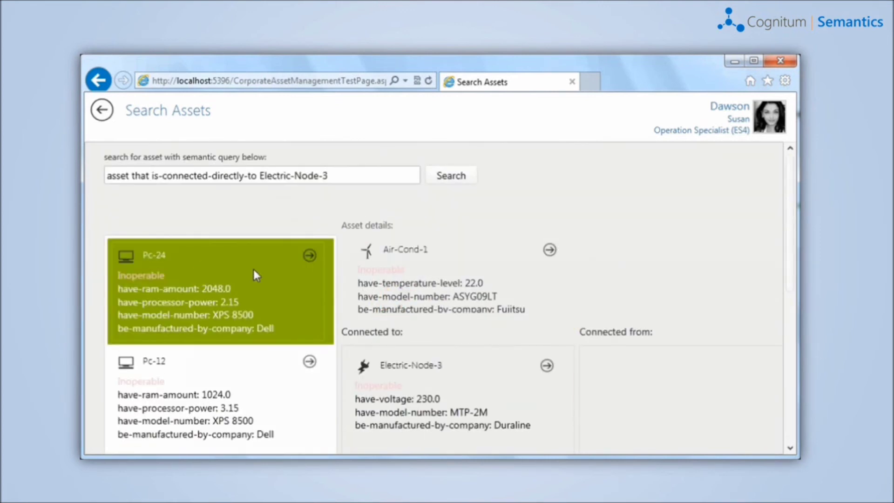
- Show Pc-24's details and connections from the result list
left_click(252, 269)
scroll(606, 303, "down", 3)
scroll(605, 302, "up", 3)
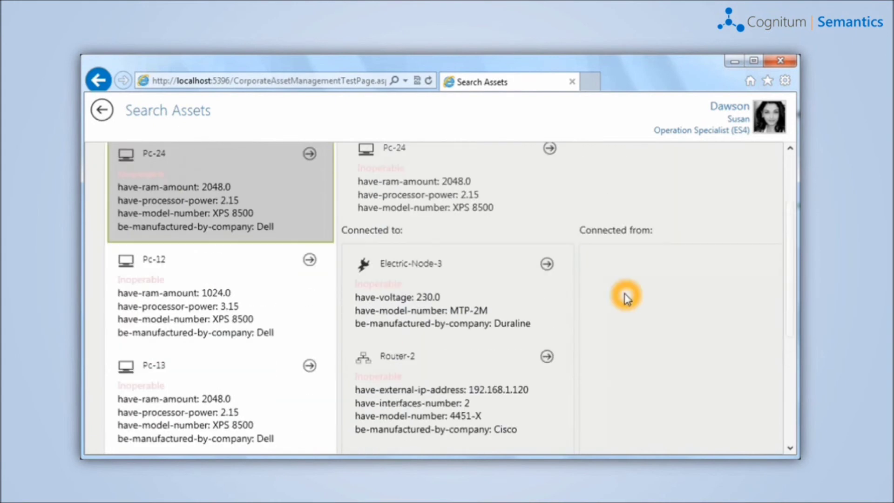
- Open Pc-24's full AssetDetails page and follow its connection to Router-2
left_click(548, 254)
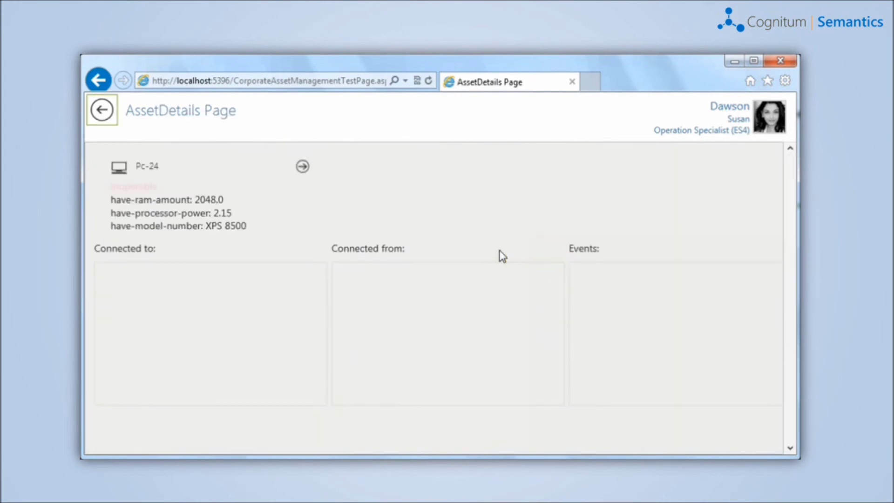
scroll(384, 313, "down", 1)
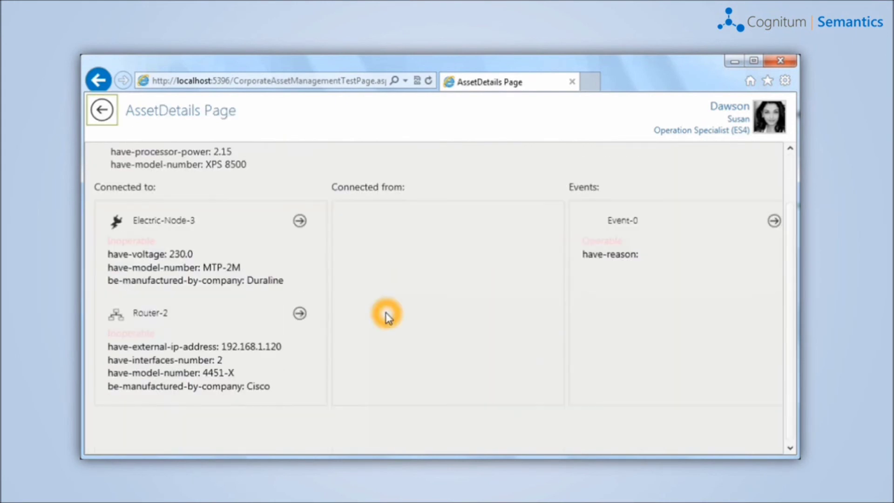
scroll(379, 316, "up", 1)
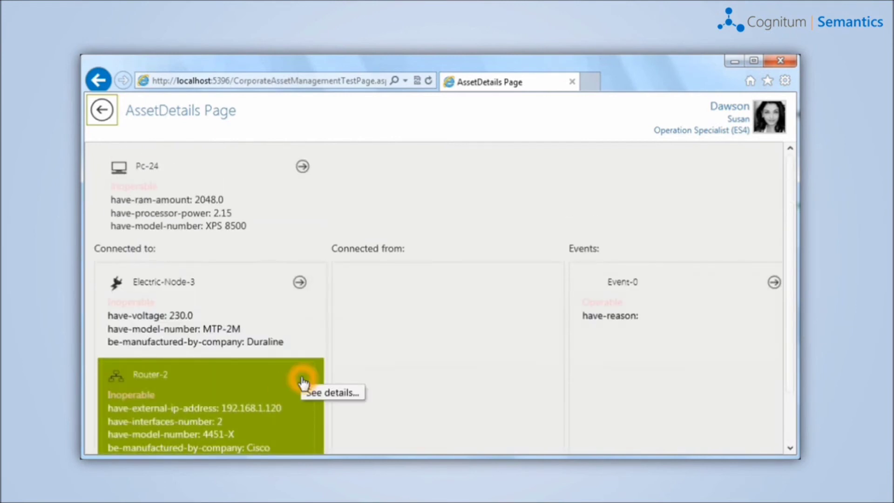
left_click(301, 377)
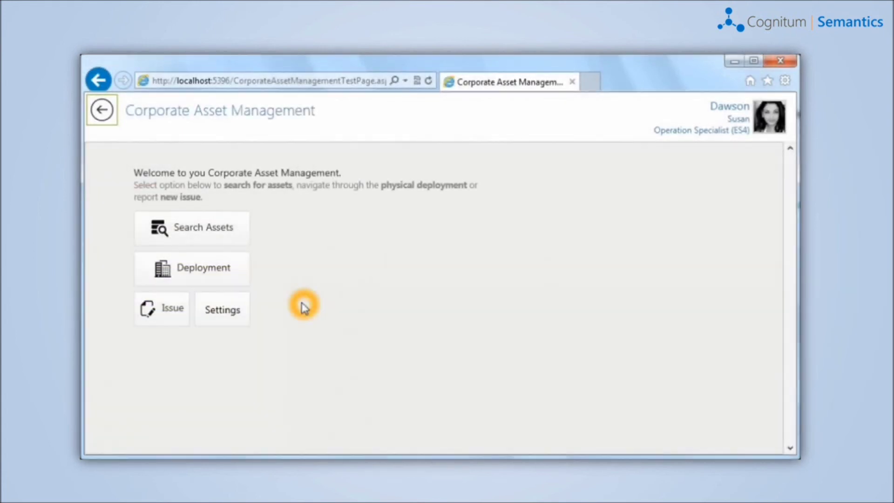
- Open the Physical Deployment view and inspect Router-2 in Room-100
left_click(213, 268)
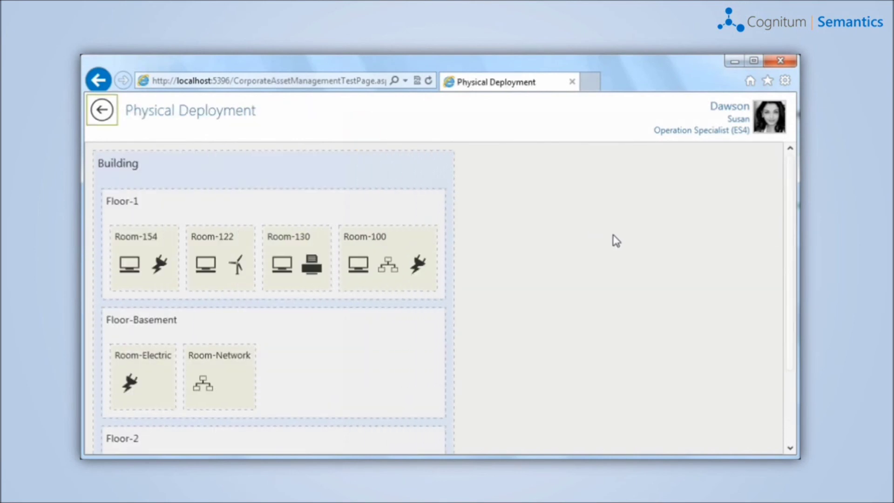
scroll(615, 237, "down", 3)
scroll(605, 263, "up", 3)
left_click(415, 266)
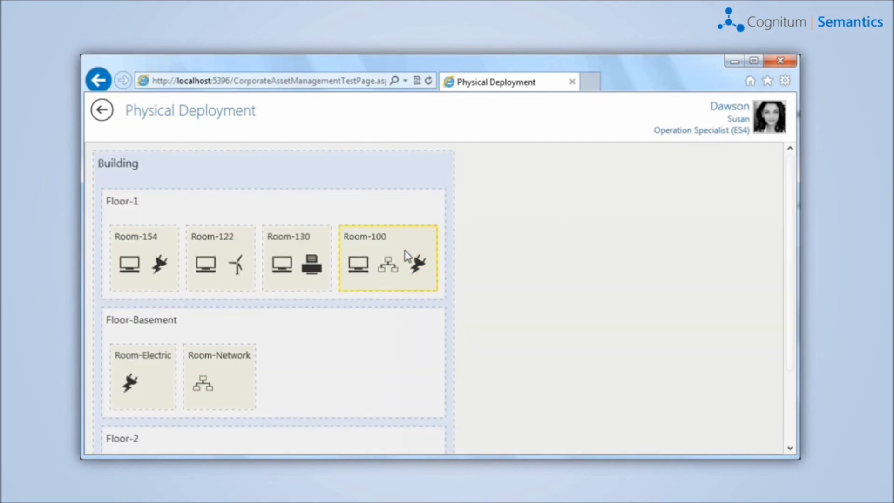
left_click(387, 266)
- Show the External-Router in Room-Network and Pc-13's full details in Room-122, then go back
left_click(204, 384)
left_click(207, 264)
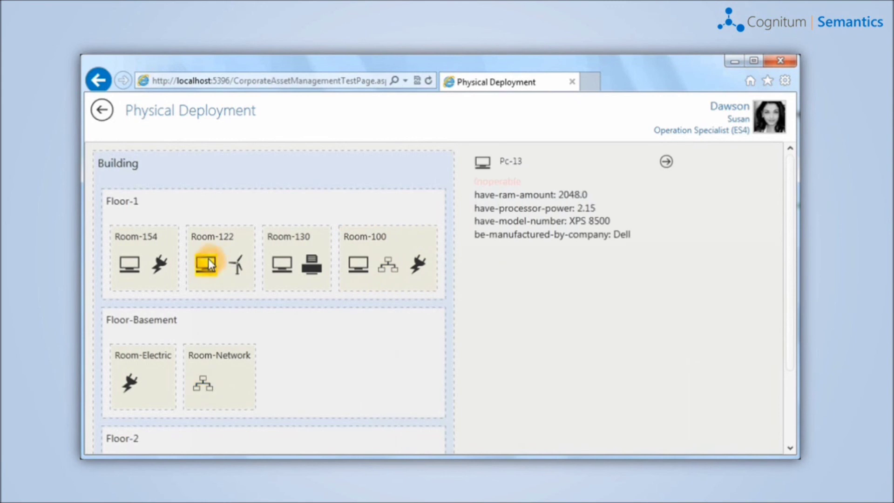
left_click(666, 161)
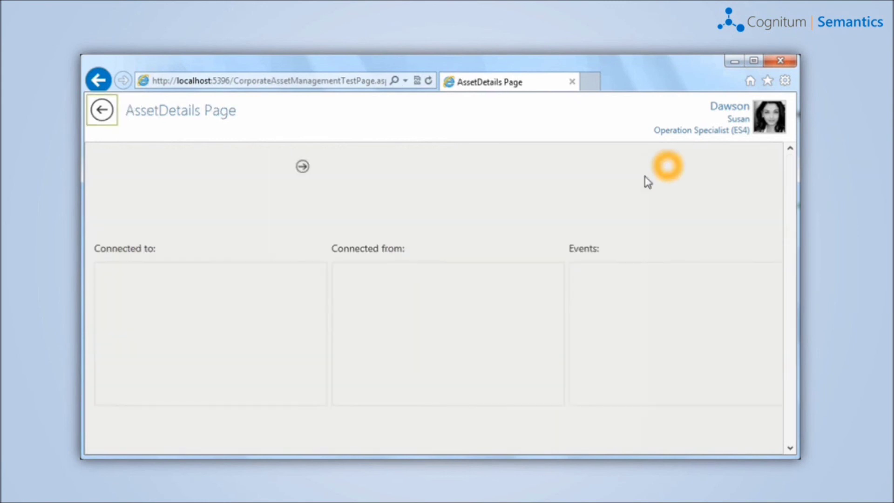
left_click(601, 189)
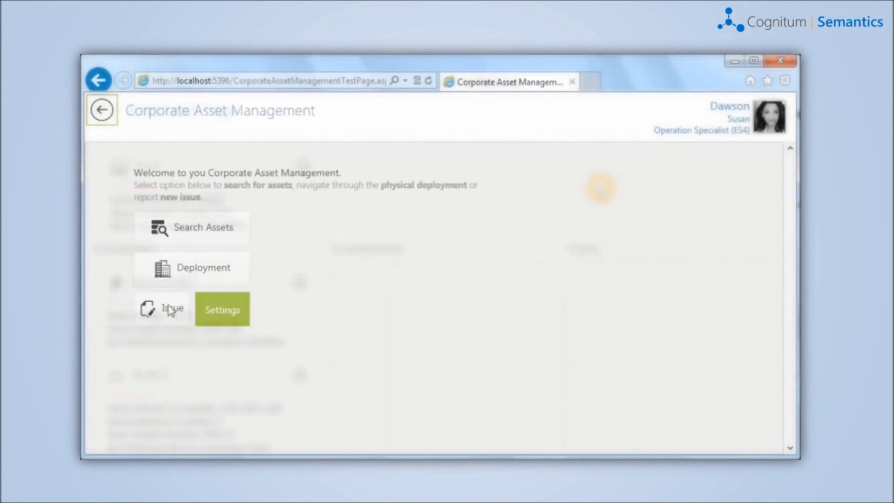
- Start a new issue report and search for 'pc that is-located-in Floor-2'
left_click(163, 307)
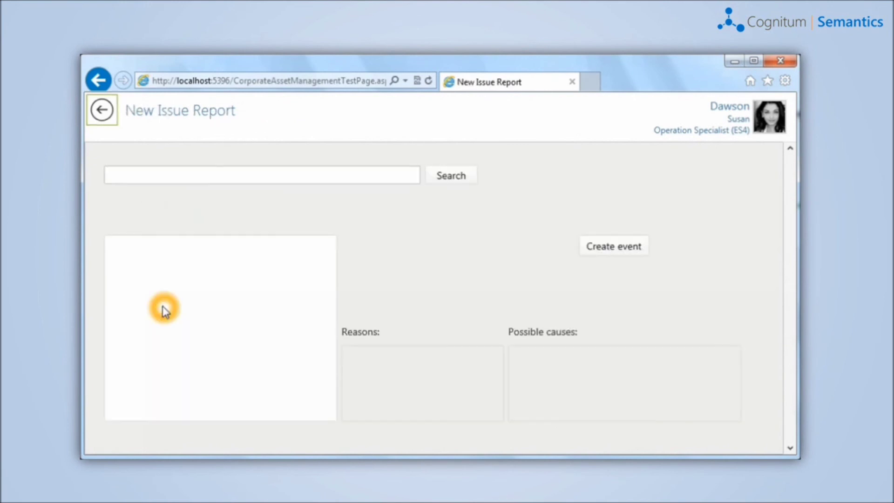
left_click(202, 174)
type("p")
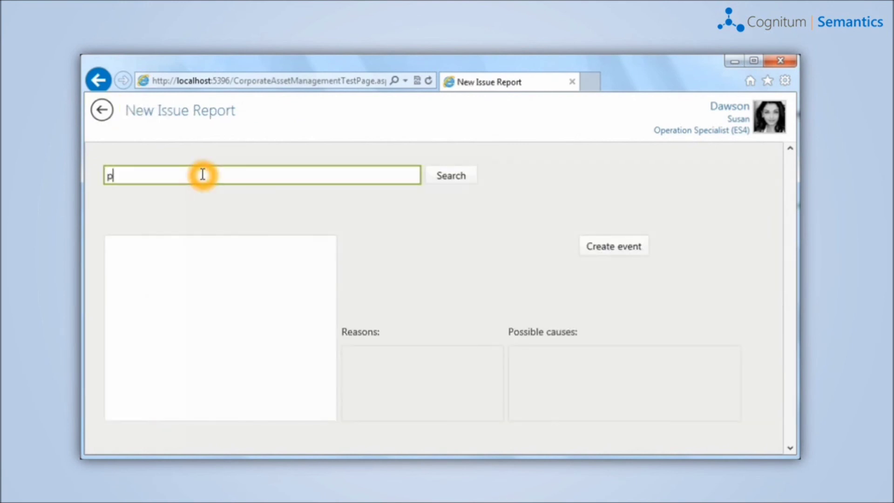
type("c that is-located-in Flo")
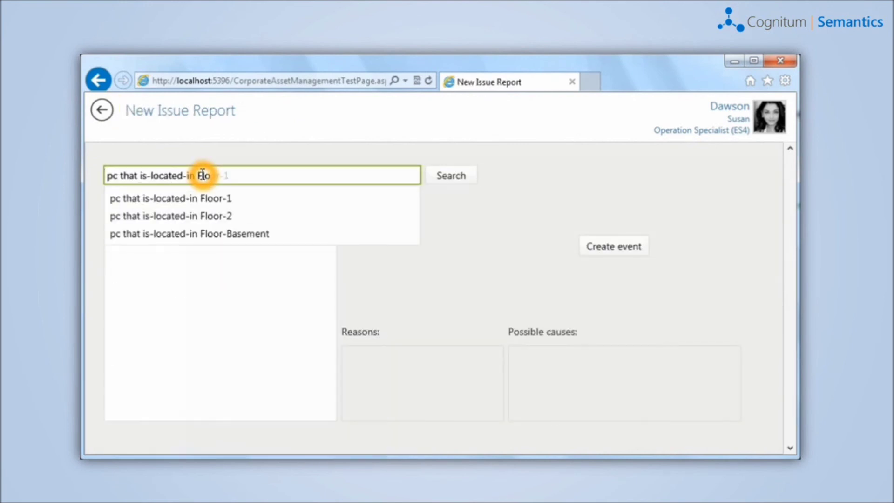
key("Down")
key("Return")
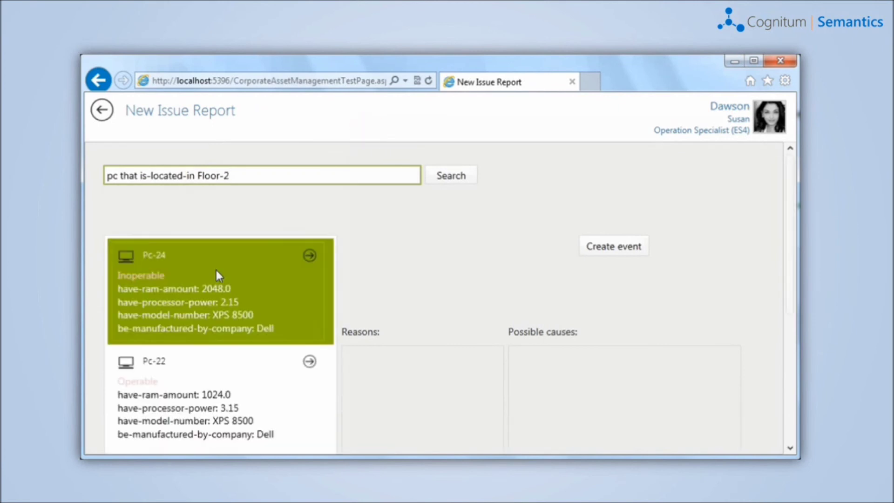
- Select Pc-24 as the faulty asset with 'Disc damaged' as the reason
left_click(217, 274)
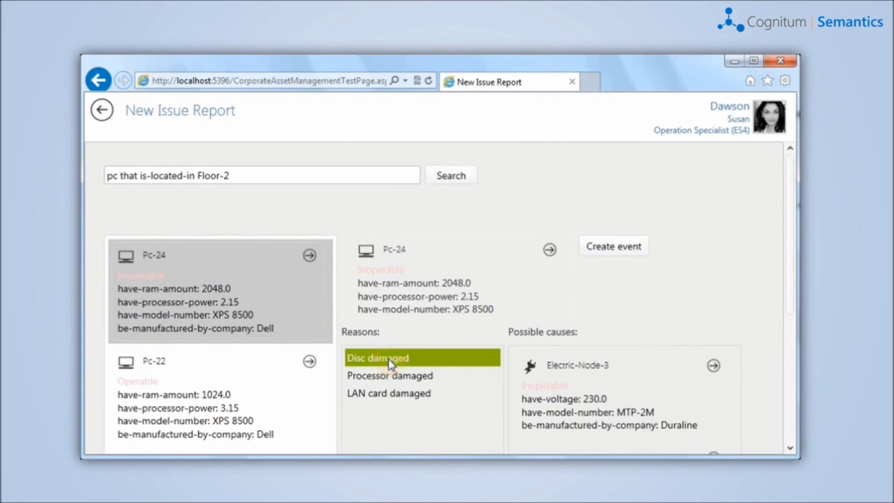
left_click(750, 267)
scroll(754, 273, "down", 3)
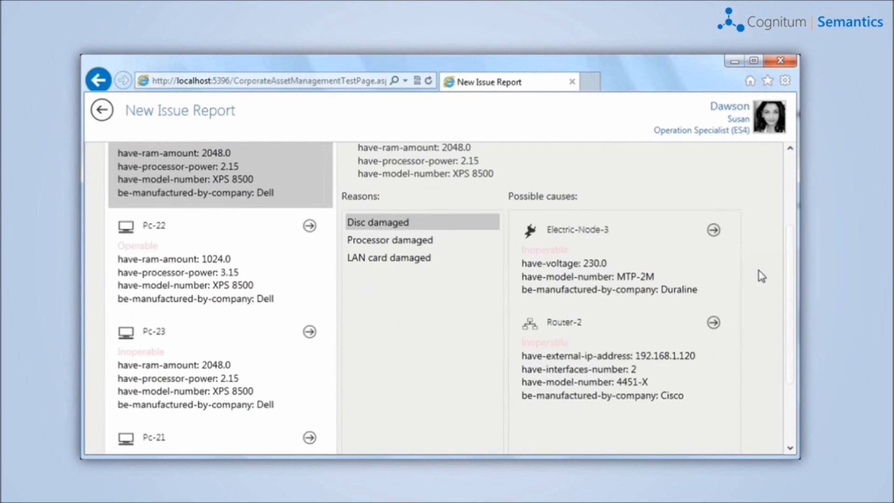